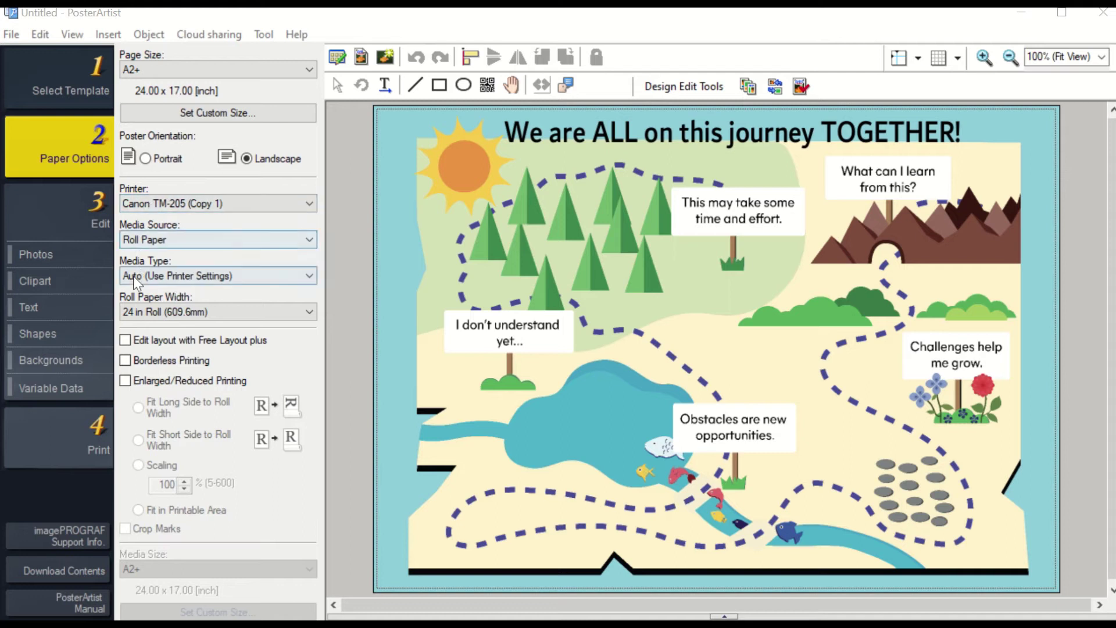
Enable 'Edit layout with Free Layout plus' in Paper Options and dismiss its notice
{"action": "left_click", "coordinate": [124, 339]}
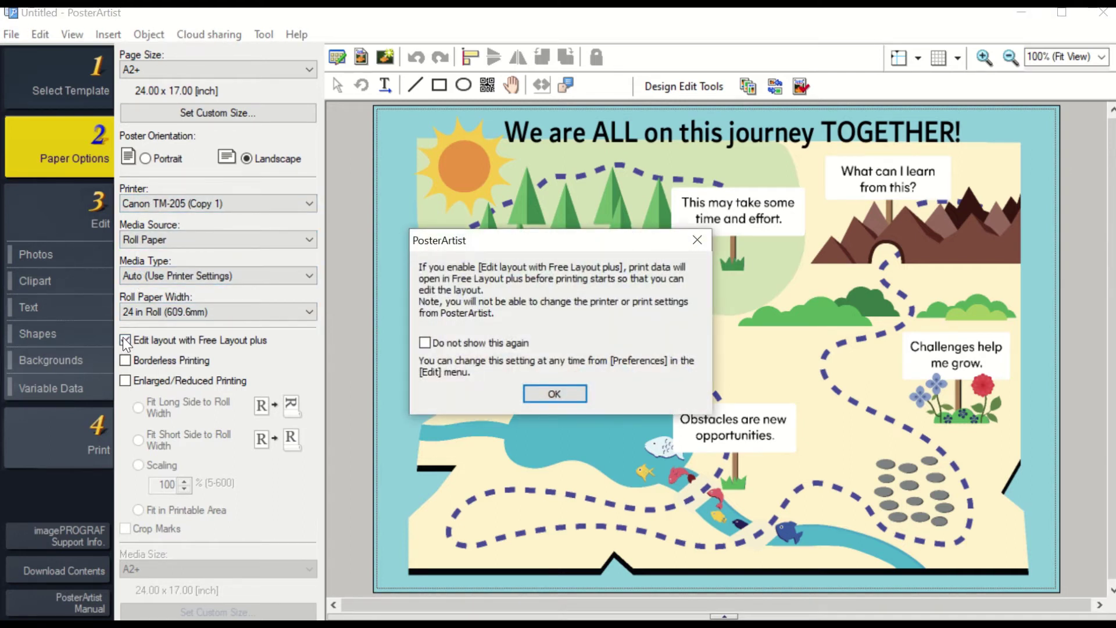
{"action": "left_click", "coordinate": [550, 396]}
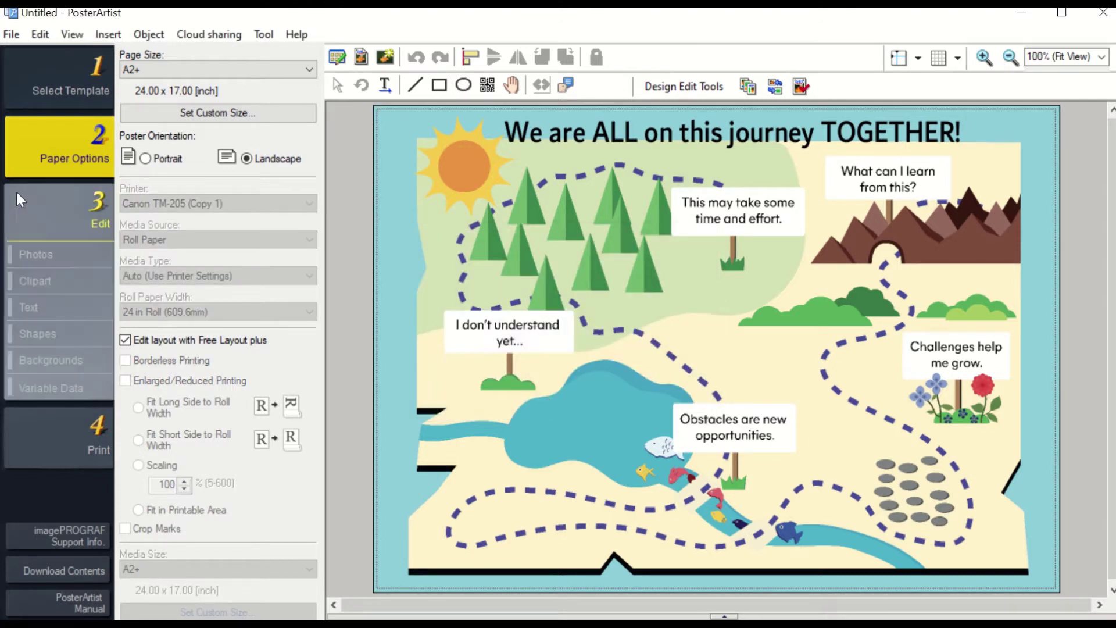
Send the journey poster through 'Print (Start Free Layout plus)' and pick the Free Layout edit mode
{"action": "left_click", "coordinate": [35, 433]}
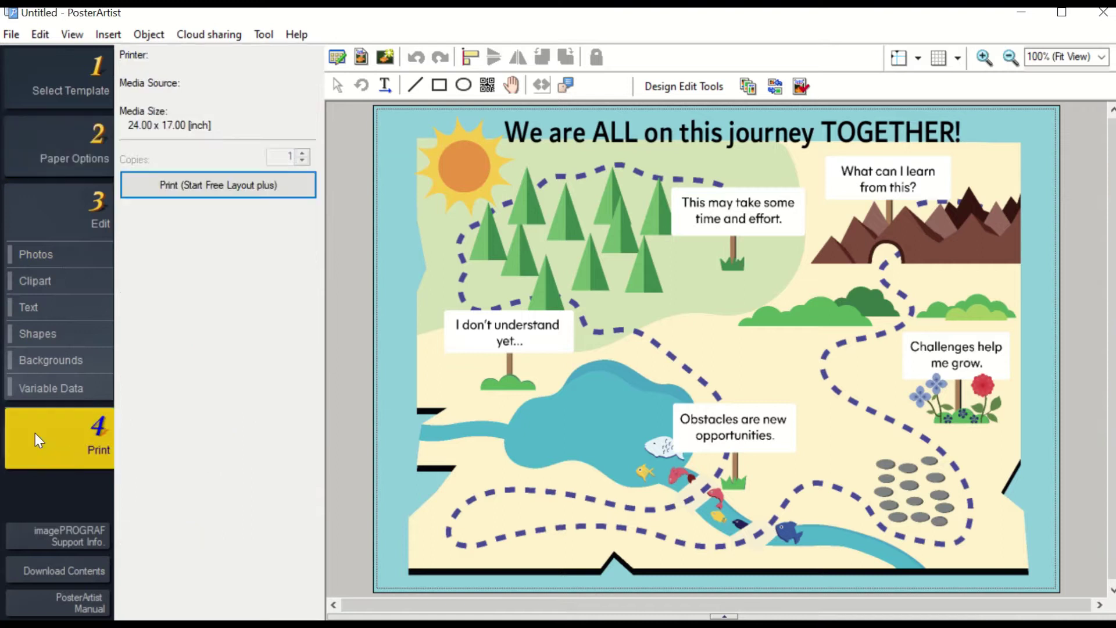
{"action": "left_click", "coordinate": [231, 183]}
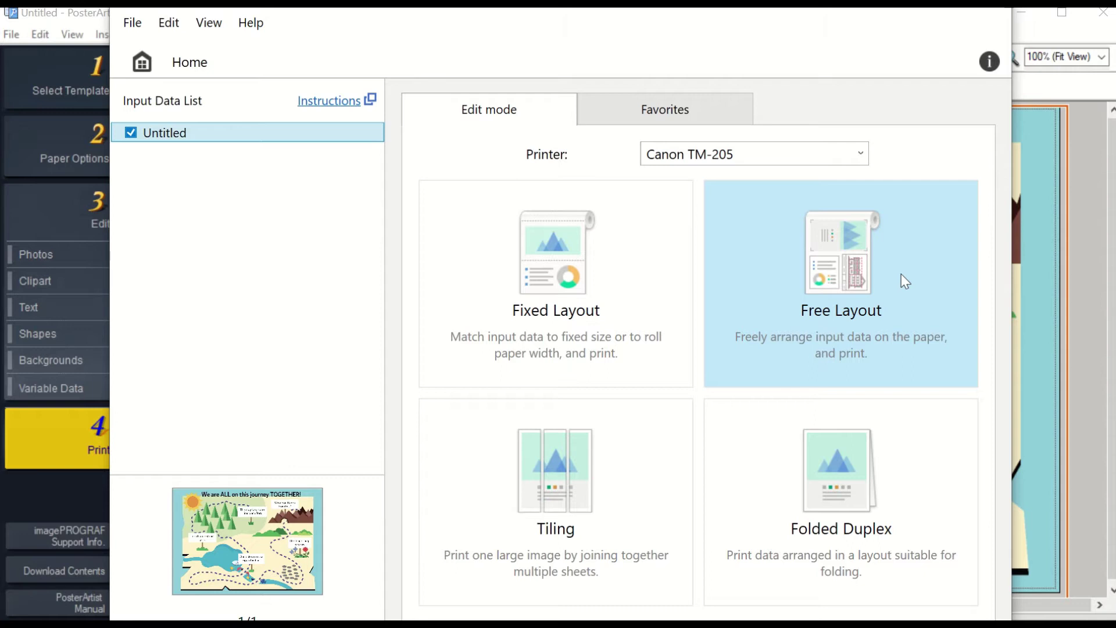
{"action": "left_click", "coordinate": [902, 276]}
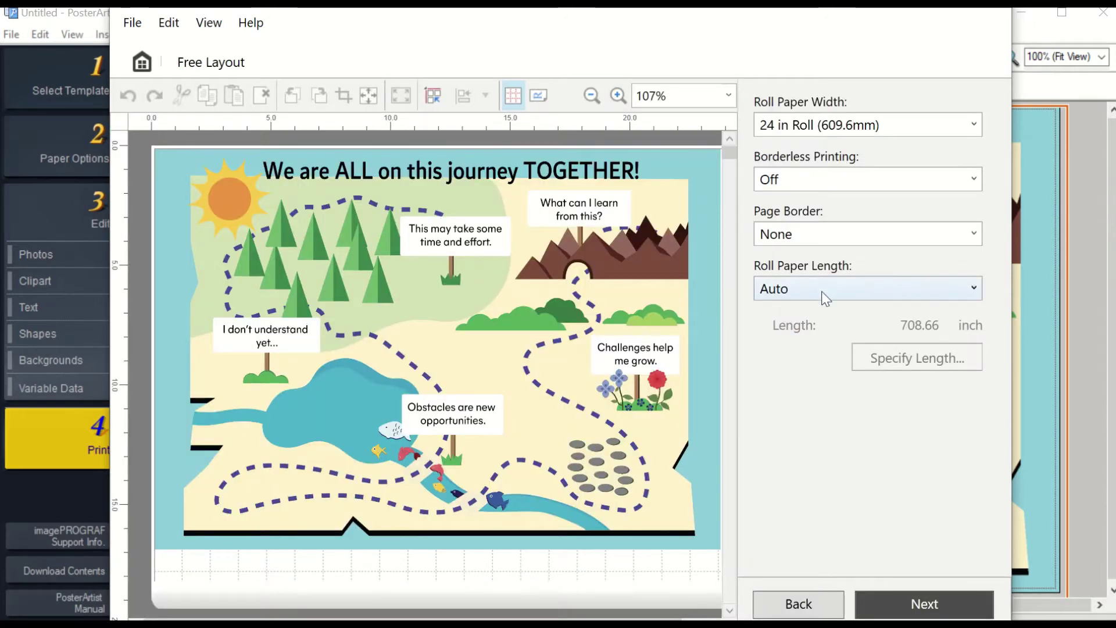
Resize the journey poster from 10.06 × 14.20 to 8.66 × 12.22 inches at the top-left, zoomed to 75%
{"action": "left_click", "coordinate": [630, 286]}
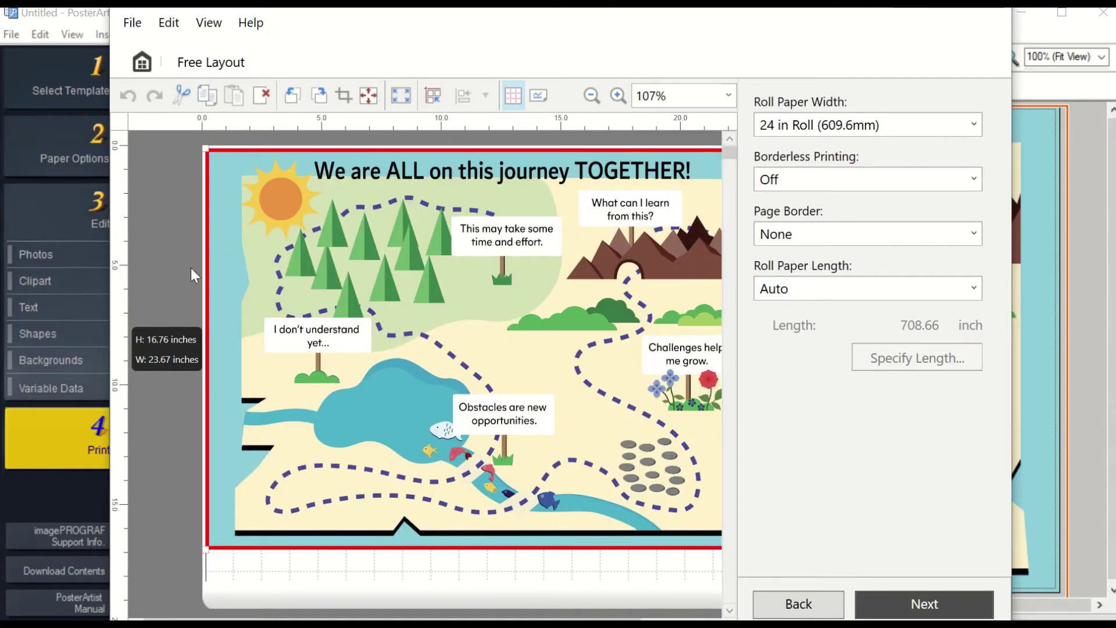
{"action": "left_click", "coordinate": [203, 148]}
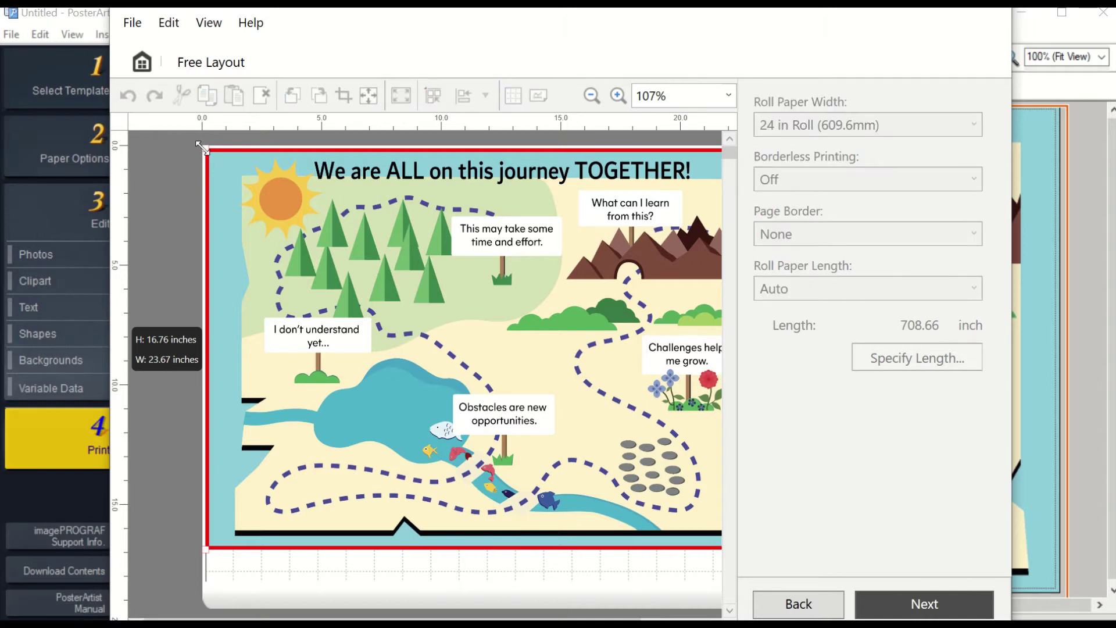
{"action": "left_click_drag", "start_coordinate": [201, 147], "coordinate": [430, 364]}
{"action": "left_click_drag", "start_coordinate": [486, 396], "coordinate": [262, 235]}
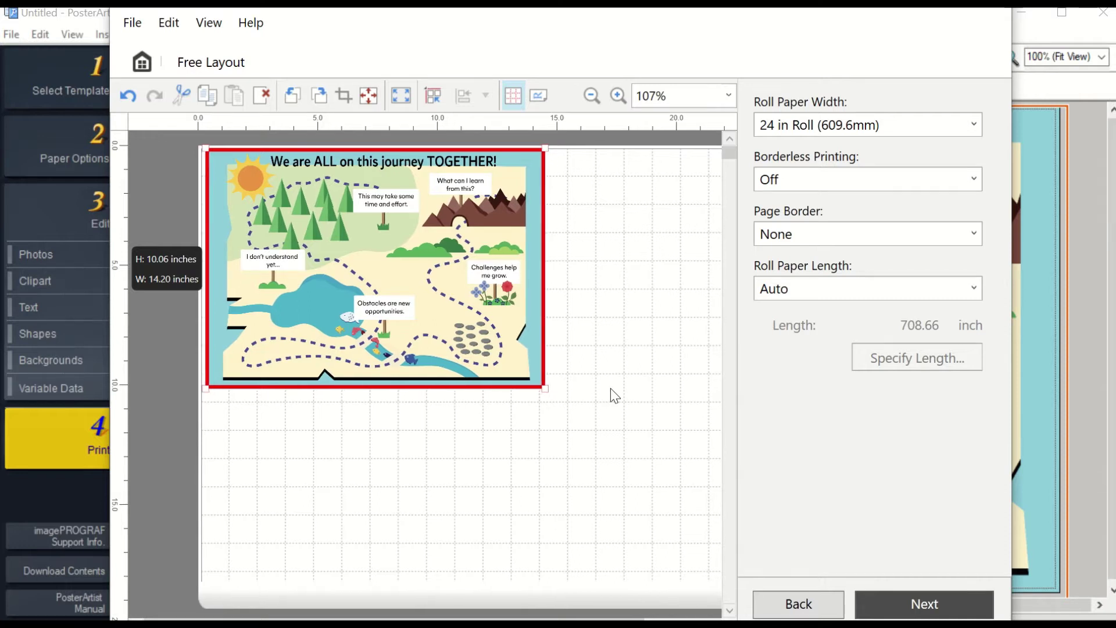
{"action": "left_click", "coordinate": [592, 105]}
{"action": "left_click", "coordinate": [592, 105]}
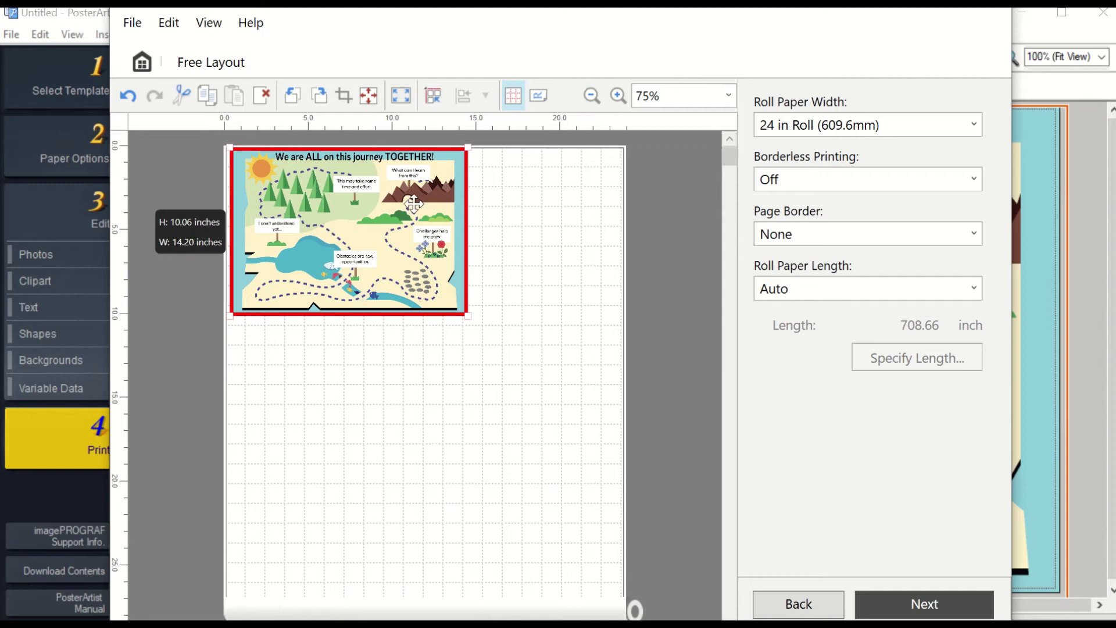
{"action": "left_click_drag", "start_coordinate": [469, 317], "coordinate": [419, 290]}
Copy the journey poster and paste the duplicate at the page's top-right
{"action": "right_click", "coordinate": [370, 253]}
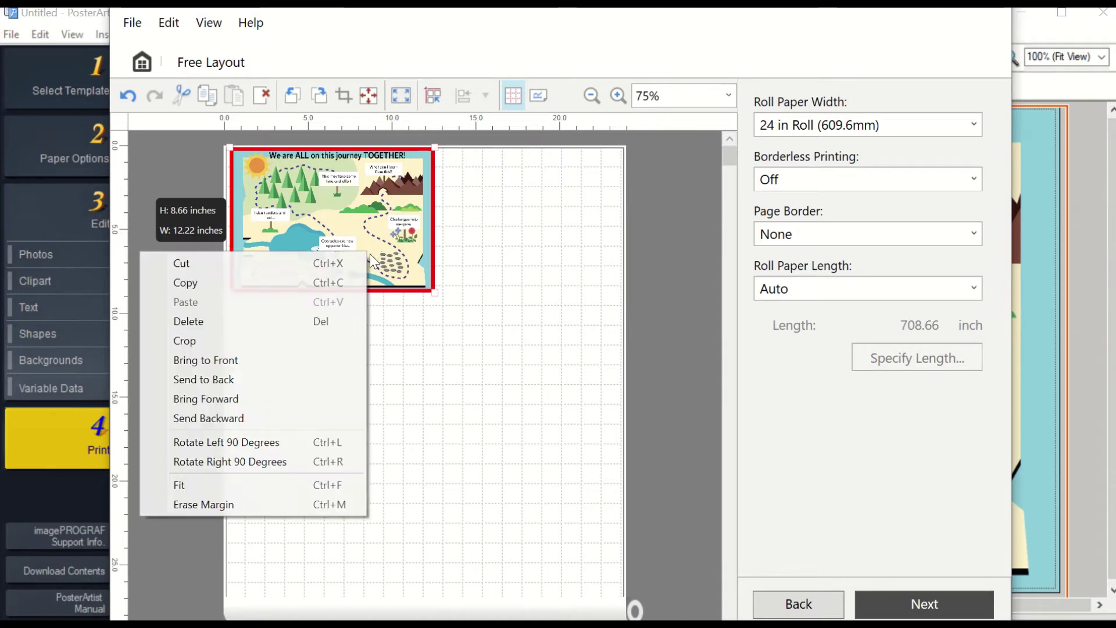
{"action": "left_click", "coordinate": [331, 282]}
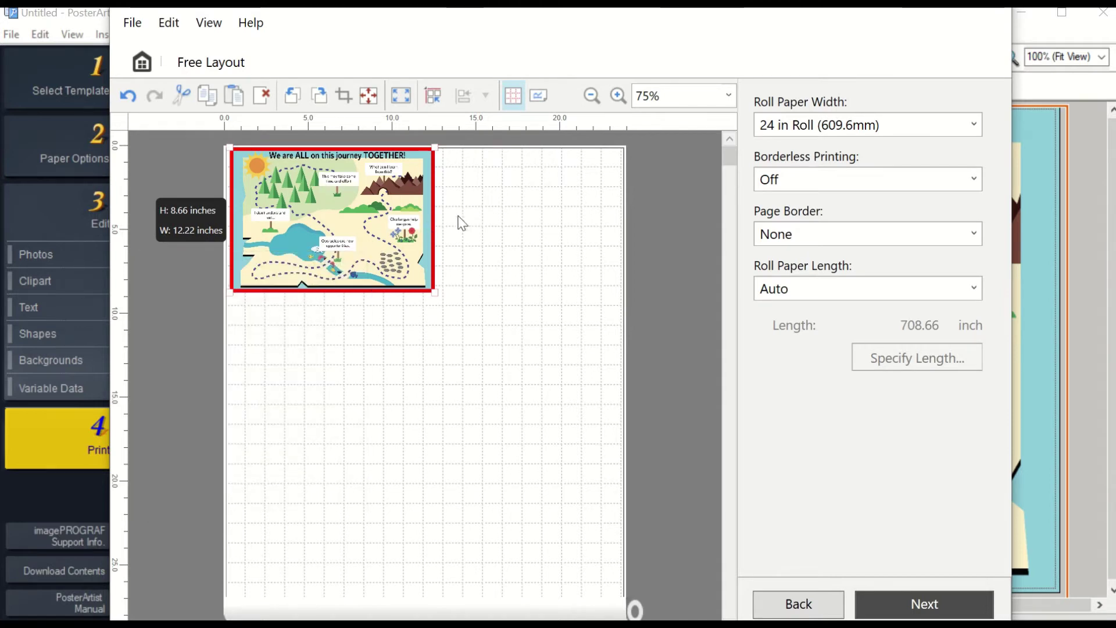
{"action": "left_click", "coordinate": [472, 204]}
{"action": "right_click", "coordinate": [471, 203]}
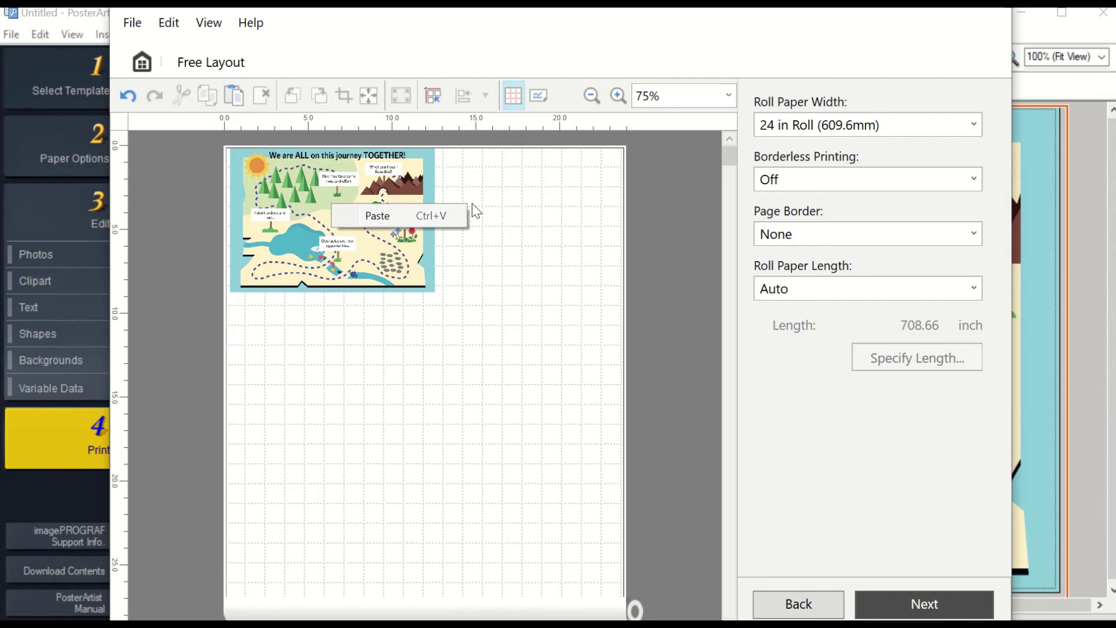
{"action": "left_click", "coordinate": [432, 217]}
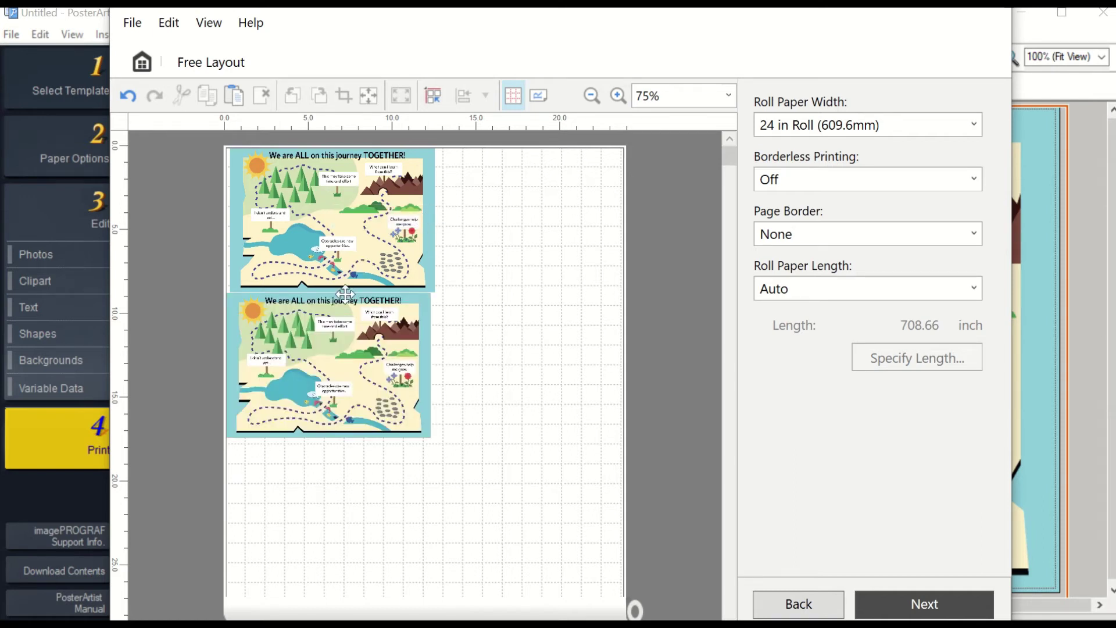
{"action": "left_click_drag", "start_coordinate": [326, 344], "coordinate": [519, 199]}
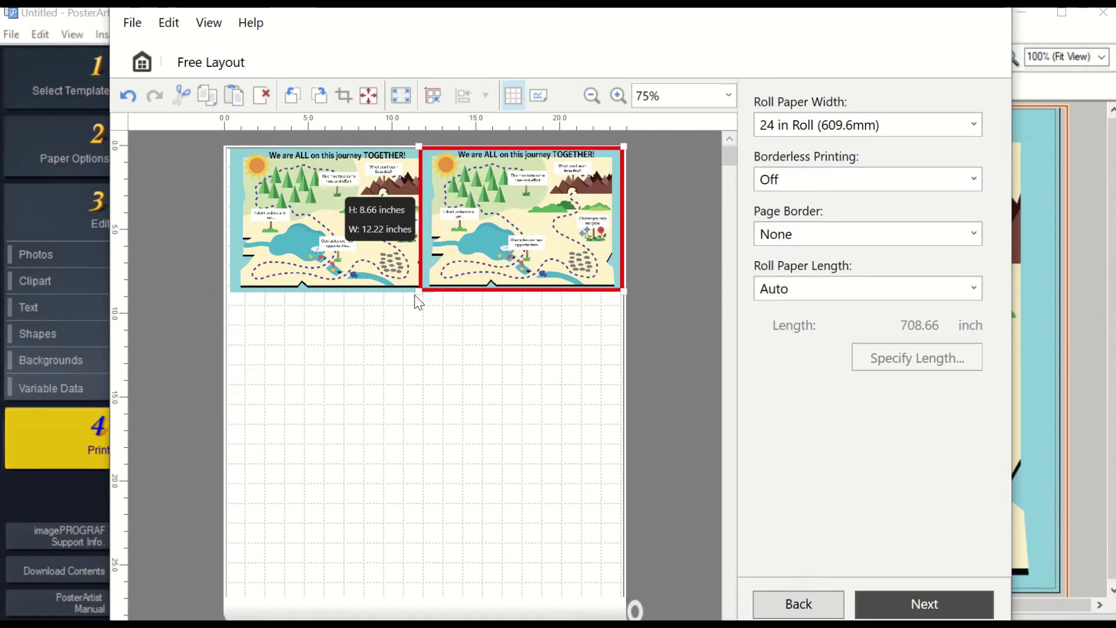
Resize both posters to sit side by side, the left one at 8.31 × 11.73 inches
{"action": "left_click_drag", "start_coordinate": [415, 293], "coordinate": [436, 284]}
{"action": "left_click", "coordinate": [361, 264]}
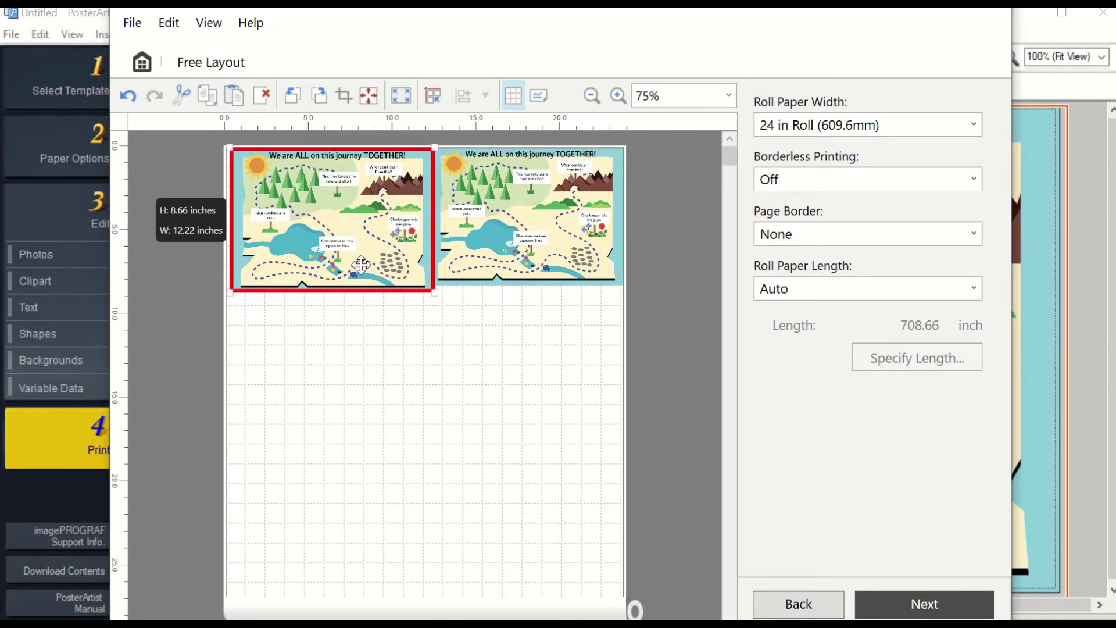
{"action": "left_click_drag", "start_coordinate": [434, 292], "coordinate": [413, 280]}
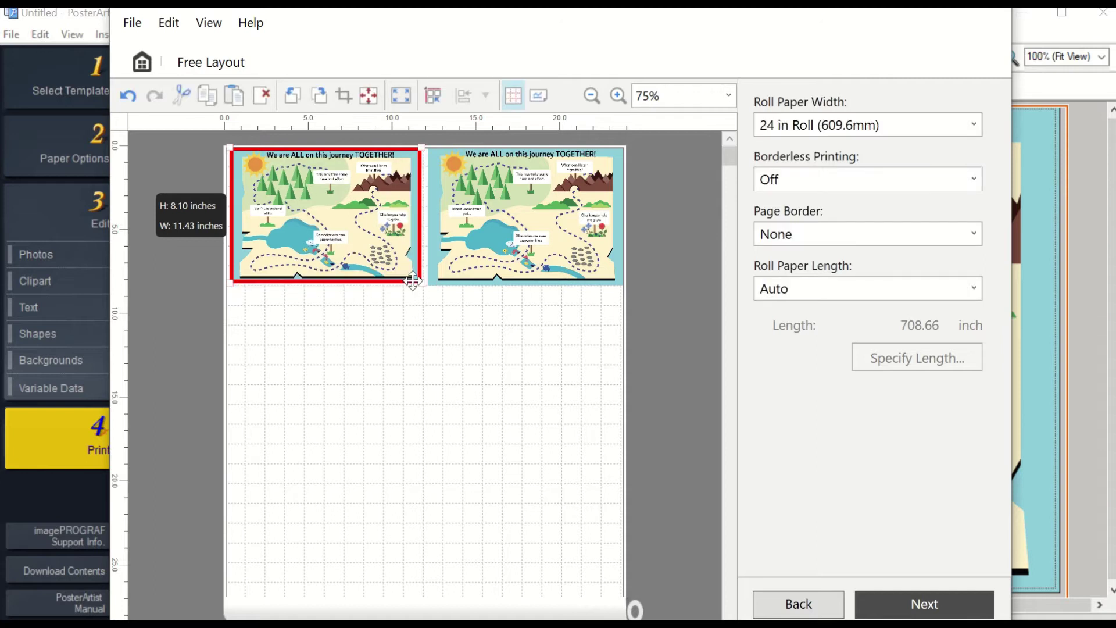
{"action": "left_click_drag", "start_coordinate": [365, 228], "coordinate": [365, 231]}
{"action": "left_click_drag", "start_coordinate": [501, 237], "coordinate": [500, 242]}
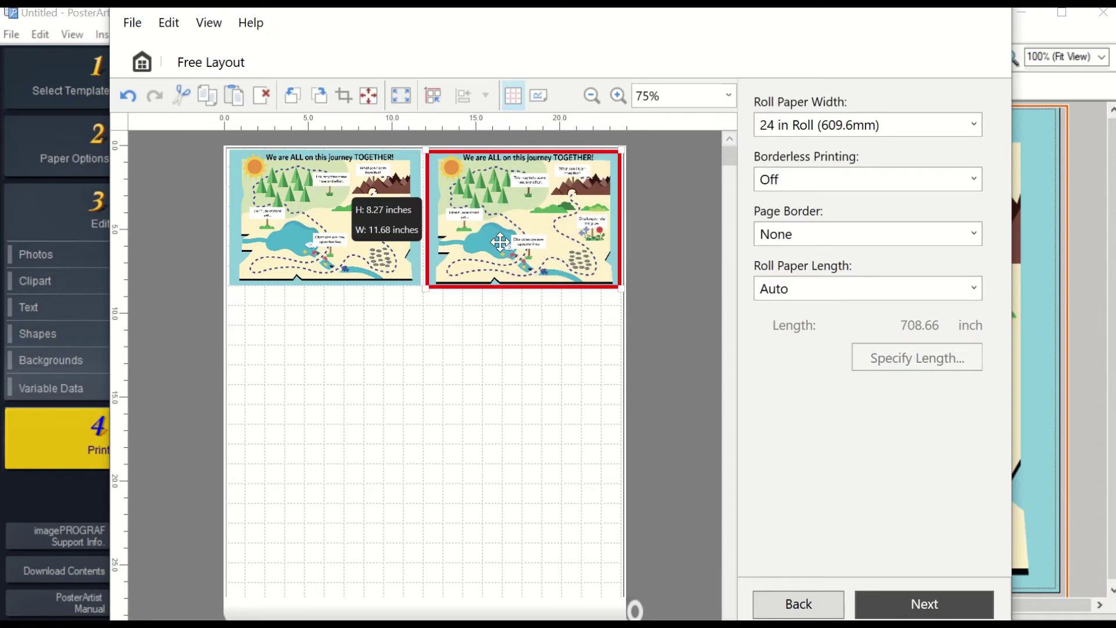
{"action": "left_click", "coordinate": [364, 238]}
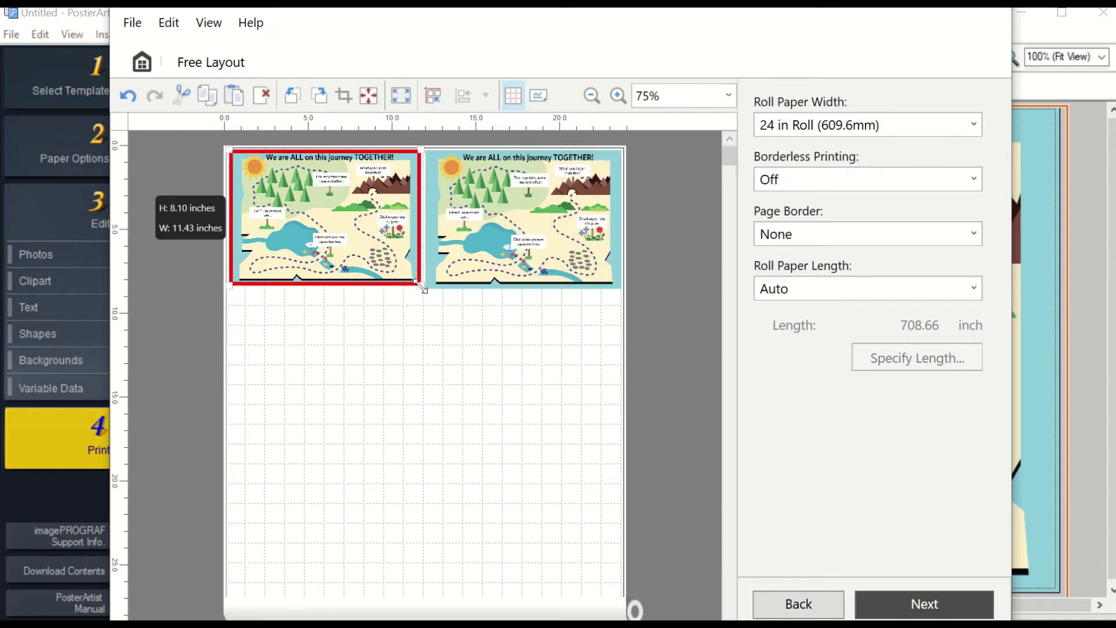
{"action": "left_click_drag", "start_coordinate": [421, 285], "coordinate": [424, 288]}
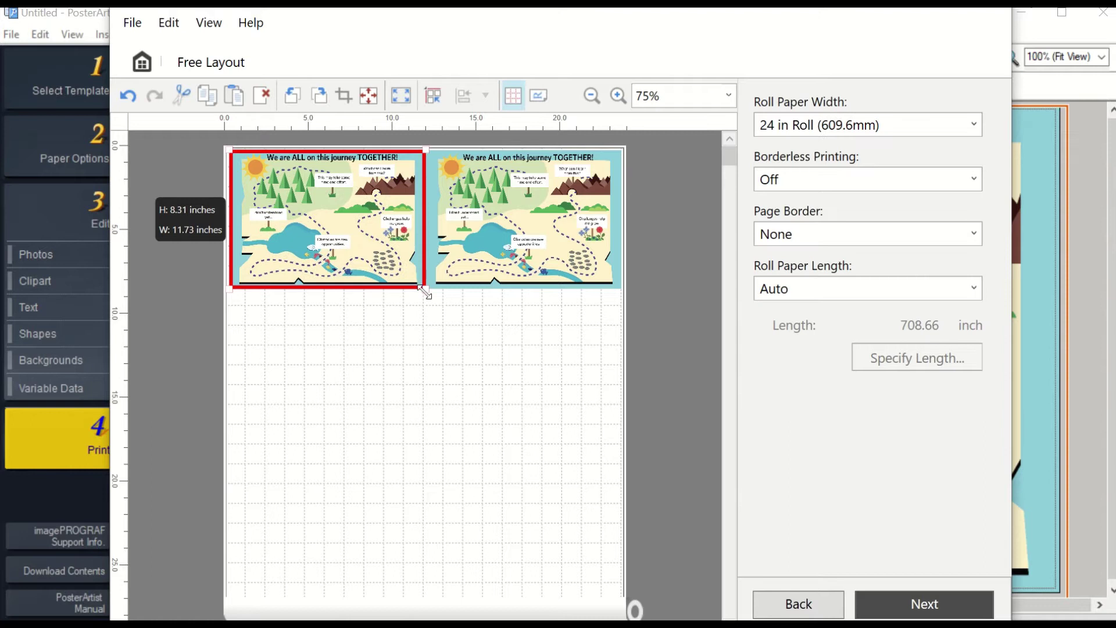
{"action": "left_click", "coordinate": [465, 319]}
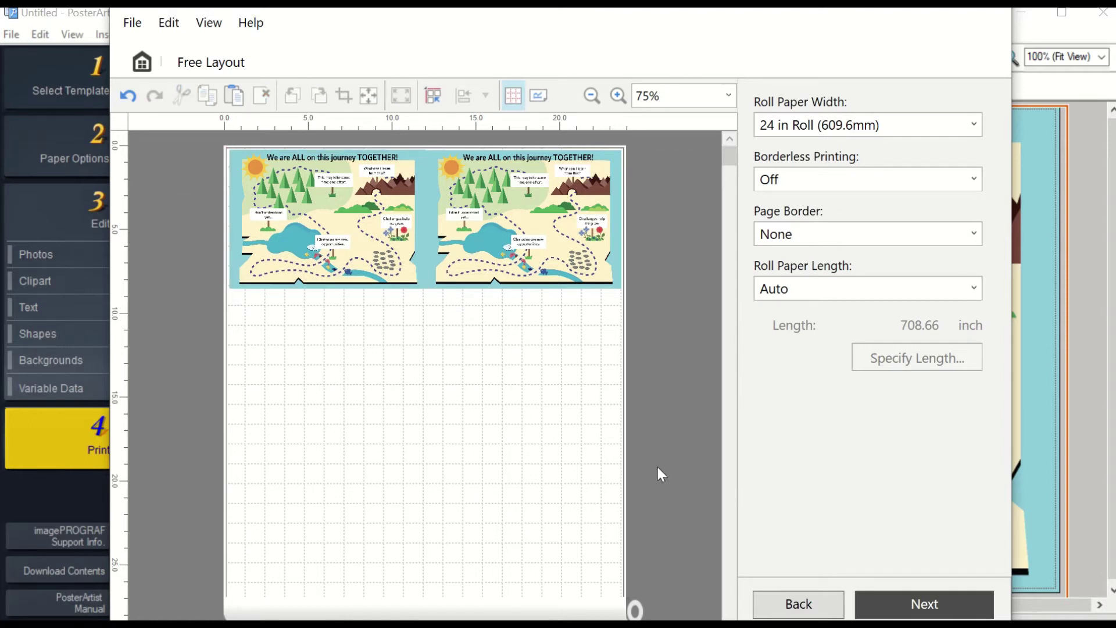
Preview the print settings for the two-poster layout, then step back toward the Home screen
{"action": "left_click", "coordinate": [923, 605]}
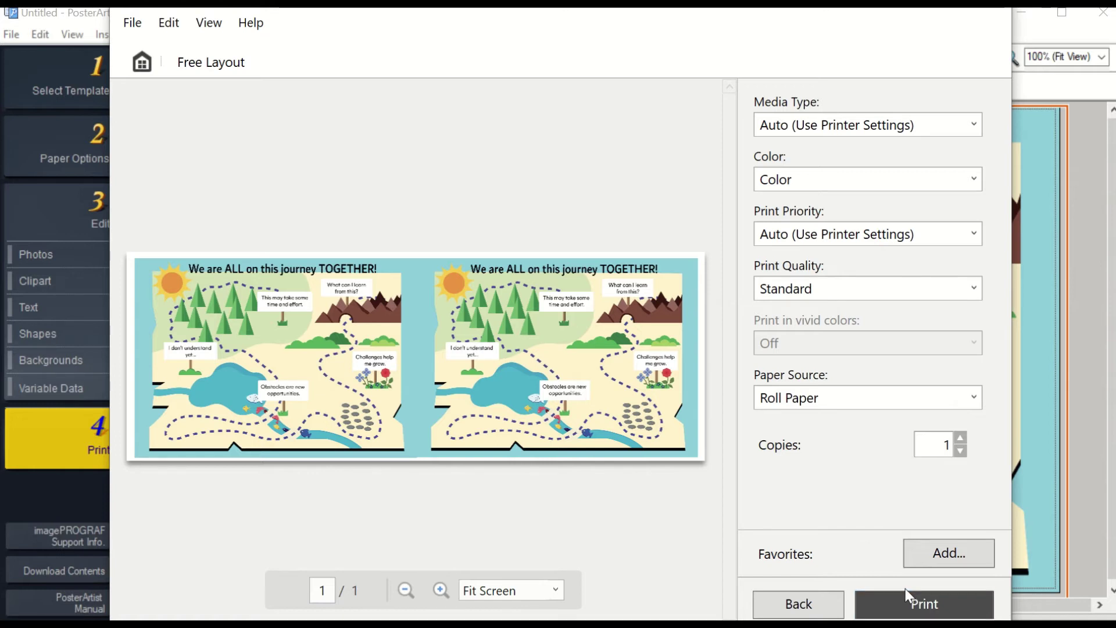
{"action": "left_click", "coordinate": [772, 611]}
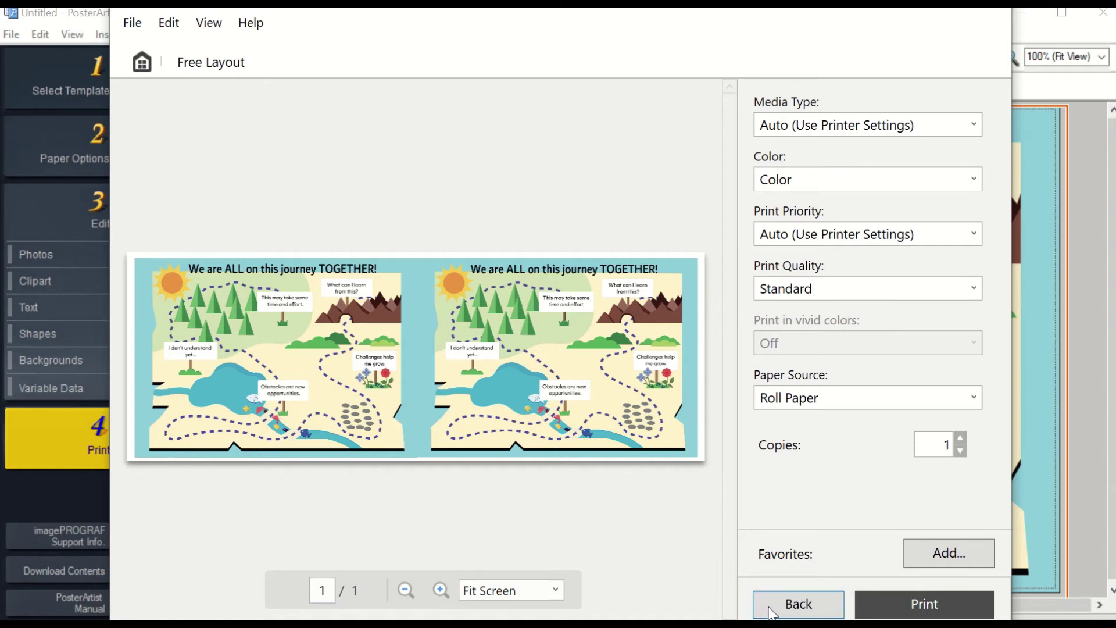
Choose Tiling, rotate the poster to portrait, and raise Number of divisions from 2 to 5
{"action": "left_click", "coordinate": [794, 604]}
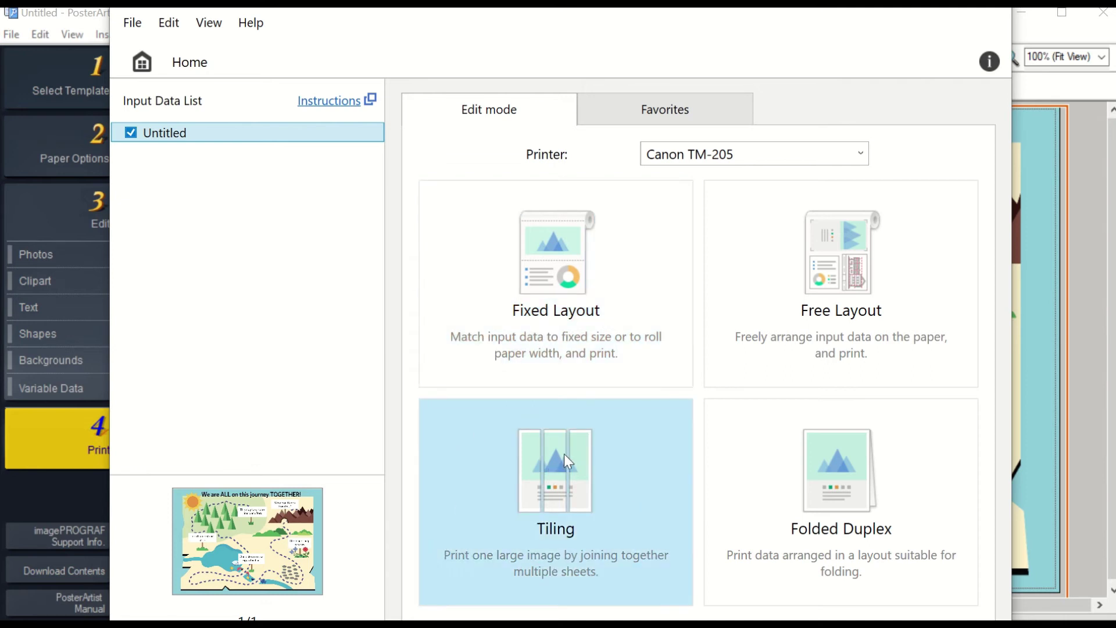
{"action": "left_click", "coordinate": [565, 458]}
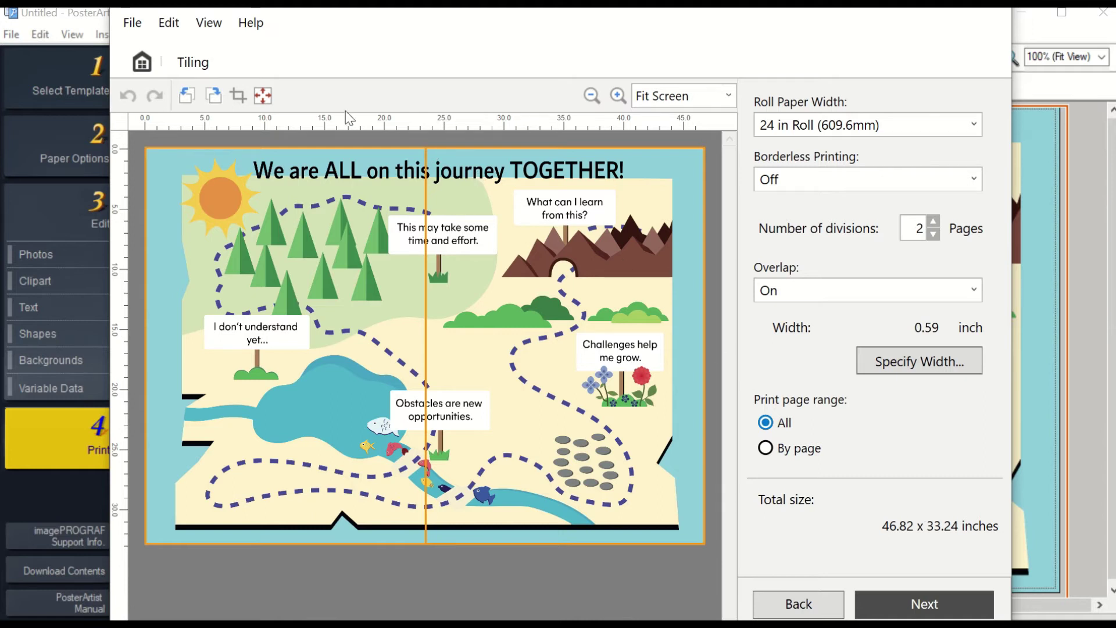
{"action": "left_click", "coordinate": [218, 99]}
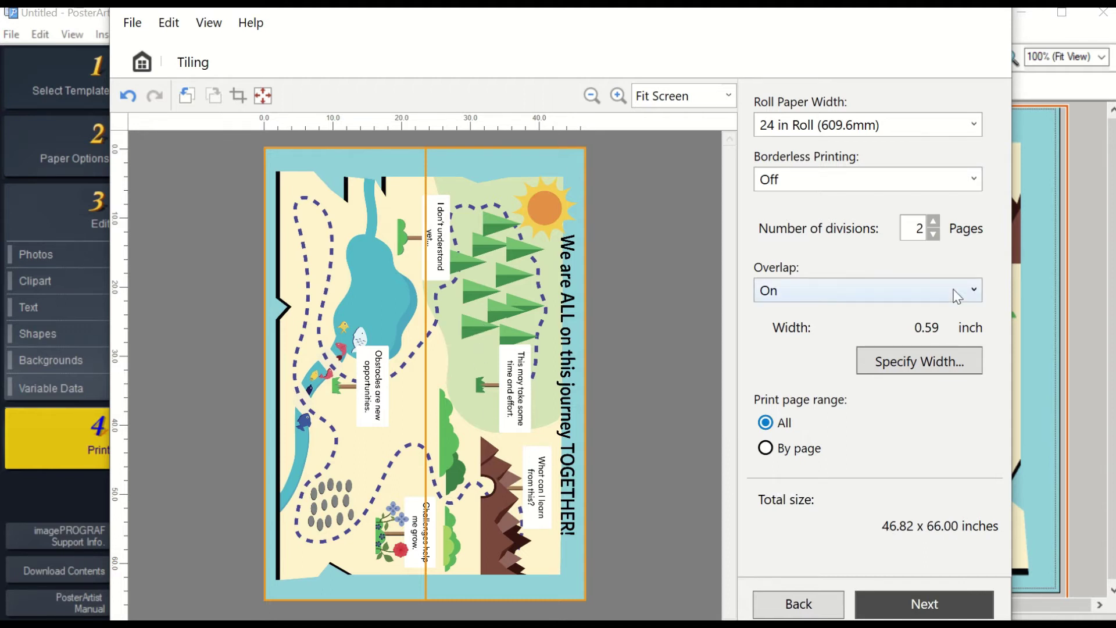
{"action": "left_click", "coordinate": [934, 223]}
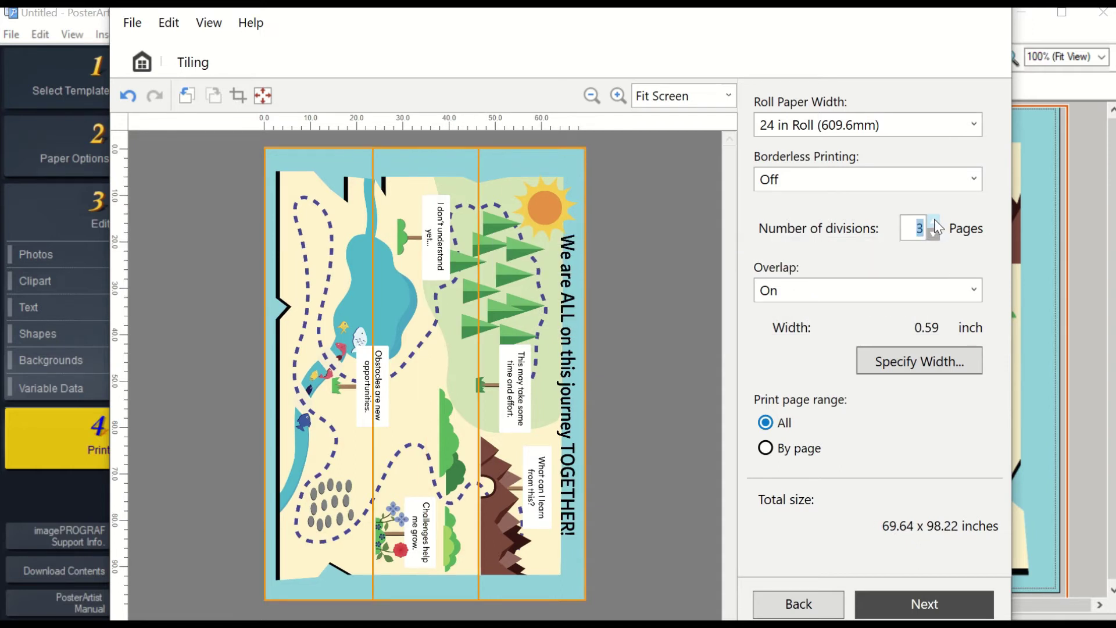
{"action": "left_click", "coordinate": [935, 222]}
{"action": "left_click", "coordinate": [934, 222]}
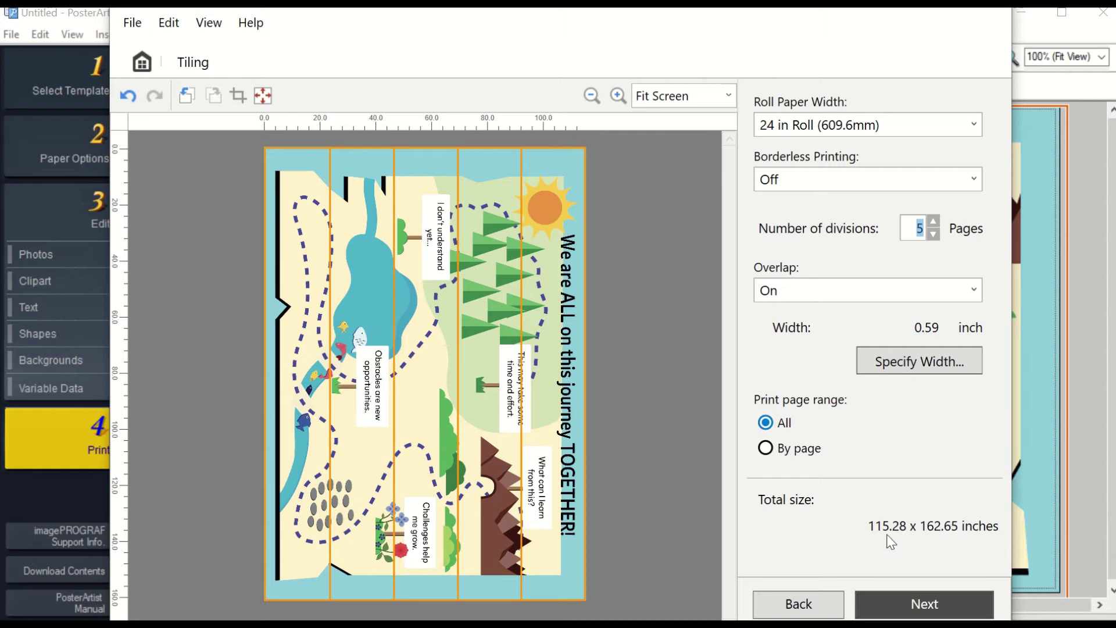
{"action": "left_click", "coordinate": [922, 602]}
{"action": "left_click", "coordinate": [924, 604]}
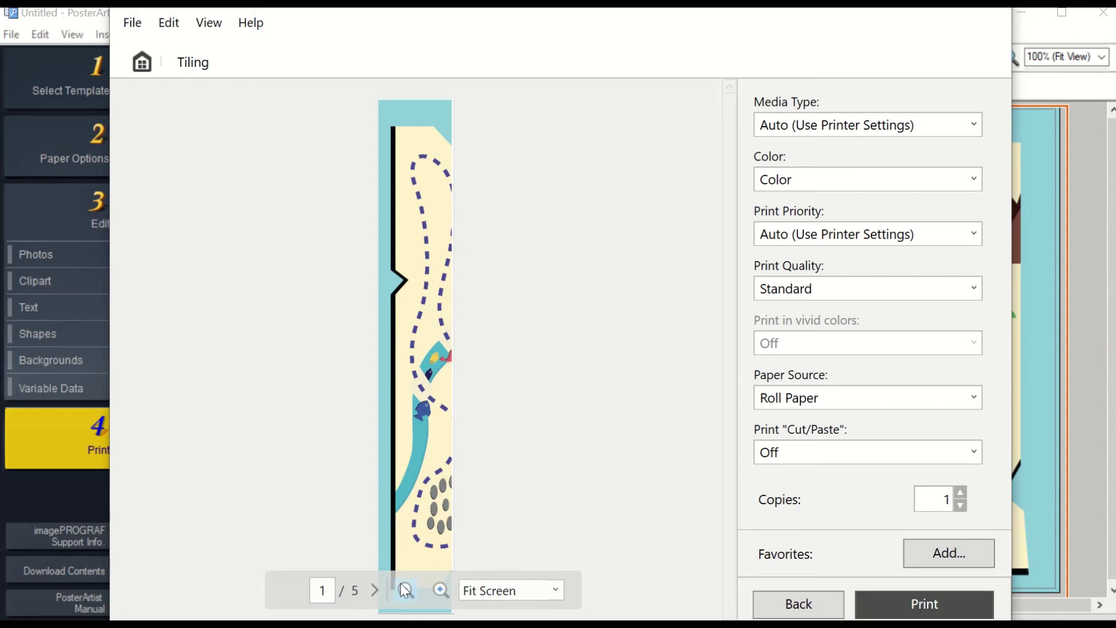
{"action": "left_click", "coordinate": [372, 591]}
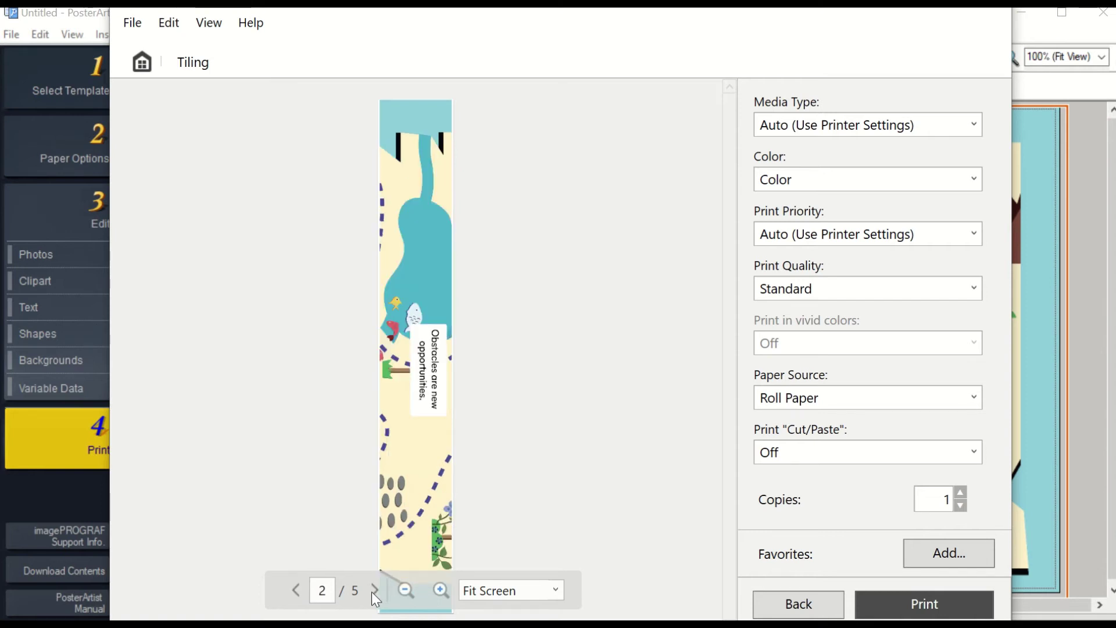
{"action": "left_click", "coordinate": [372, 591]}
{"action": "left_click", "coordinate": [375, 588]}
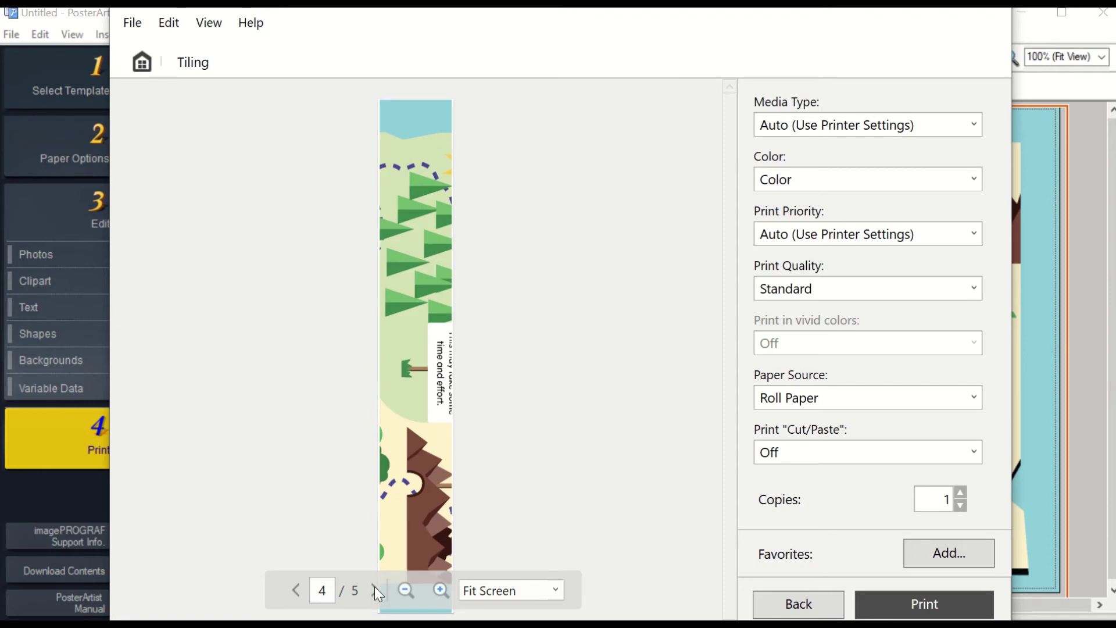
{"action": "left_click", "coordinate": [376, 591]}
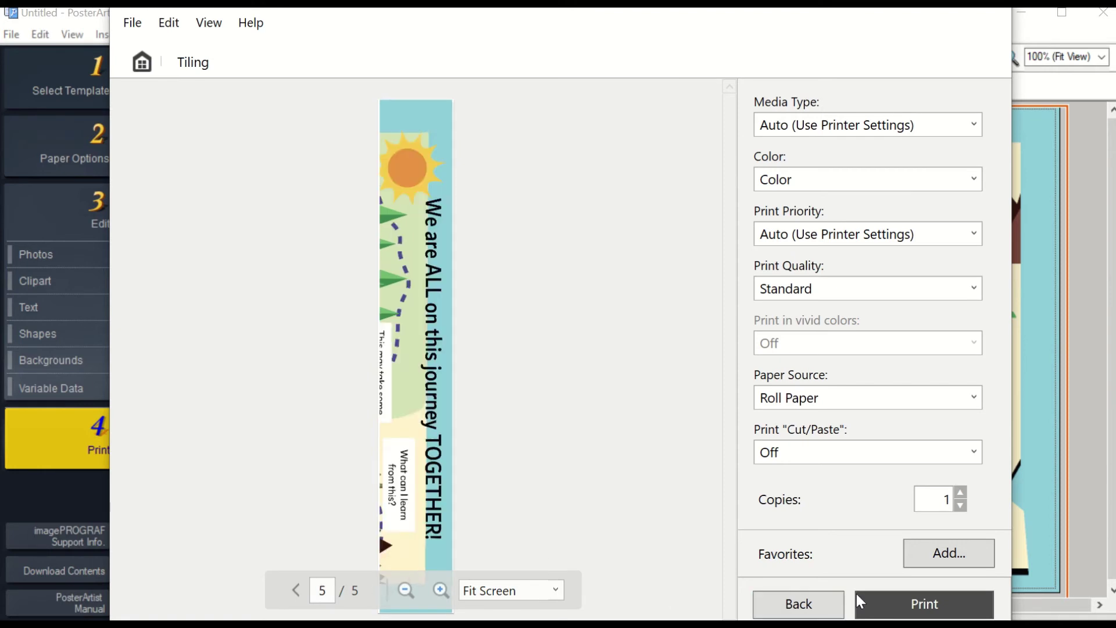
{"action": "left_click", "coordinate": [813, 604]}
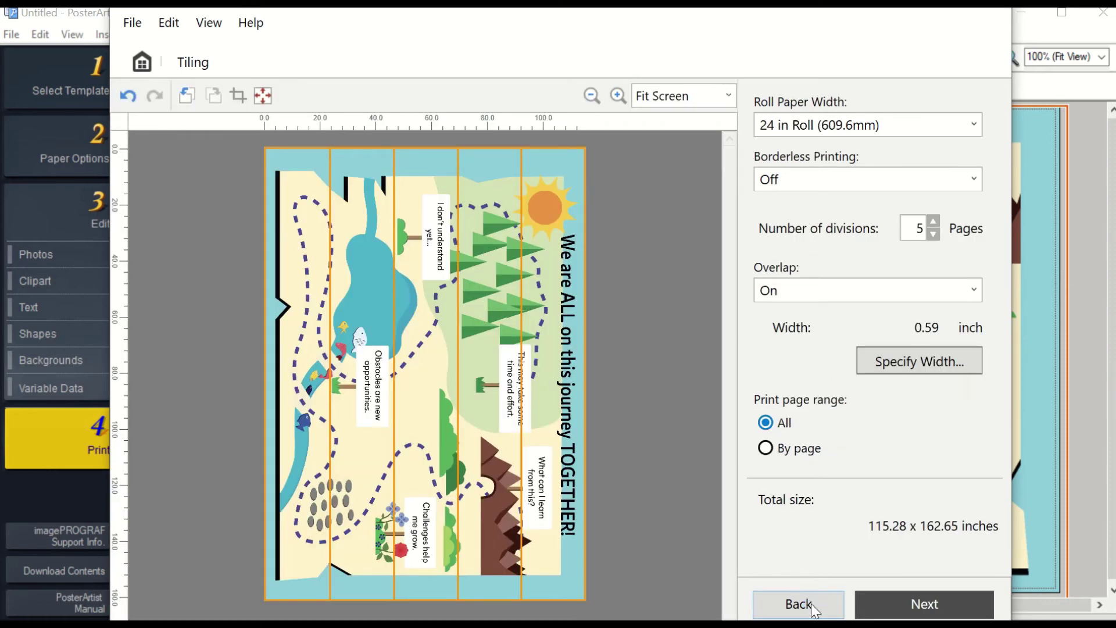
Preview the journey poster's Folded Duplex print settings, return to the Home edit modes, and open the File menu
{"action": "left_click", "coordinate": [813, 608]}
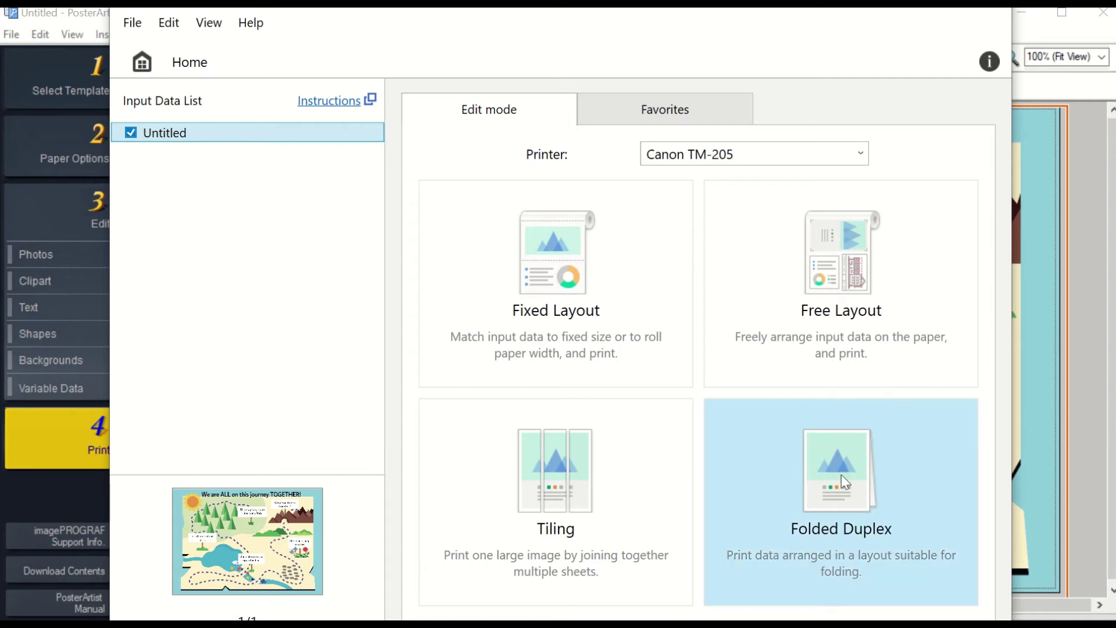
{"action": "left_click", "coordinate": [867, 497]}
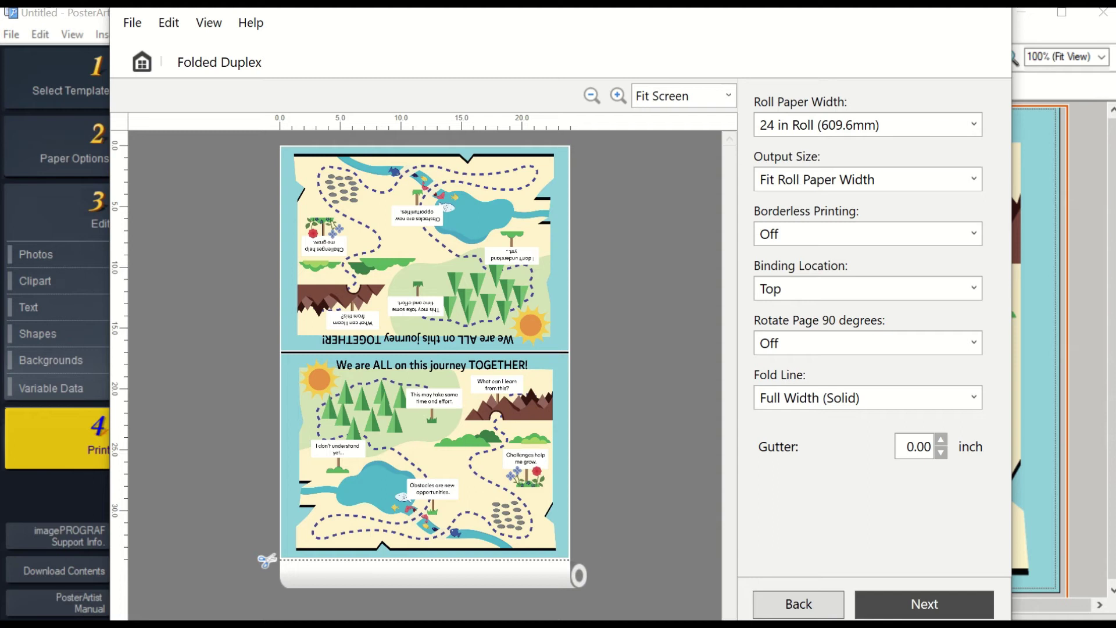
{"action": "left_click", "coordinate": [876, 601]}
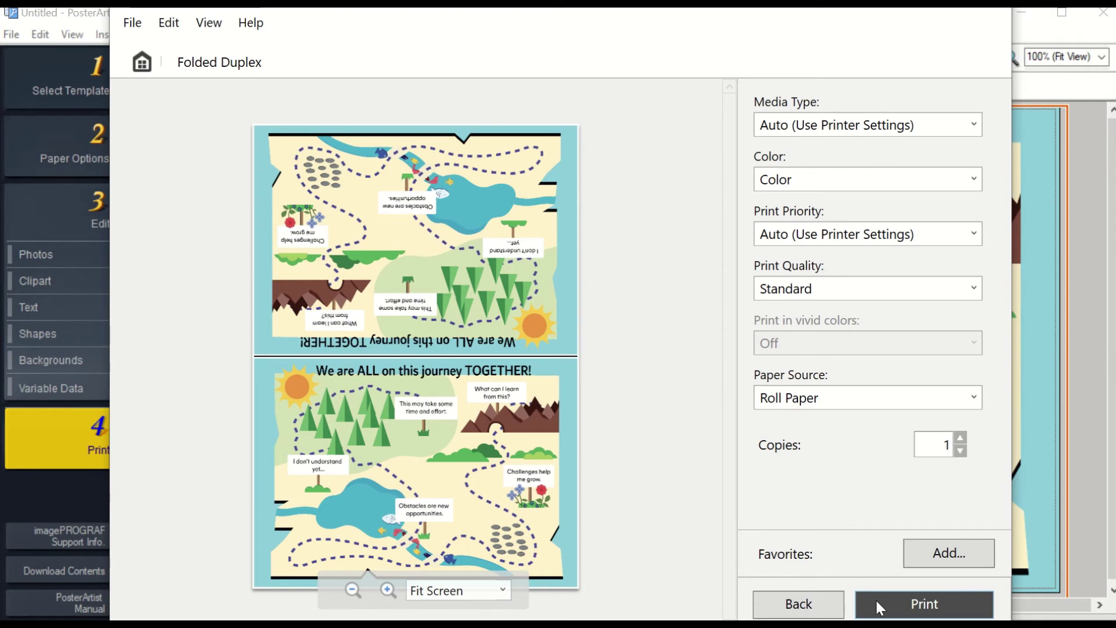
{"action": "left_click", "coordinate": [817, 602]}
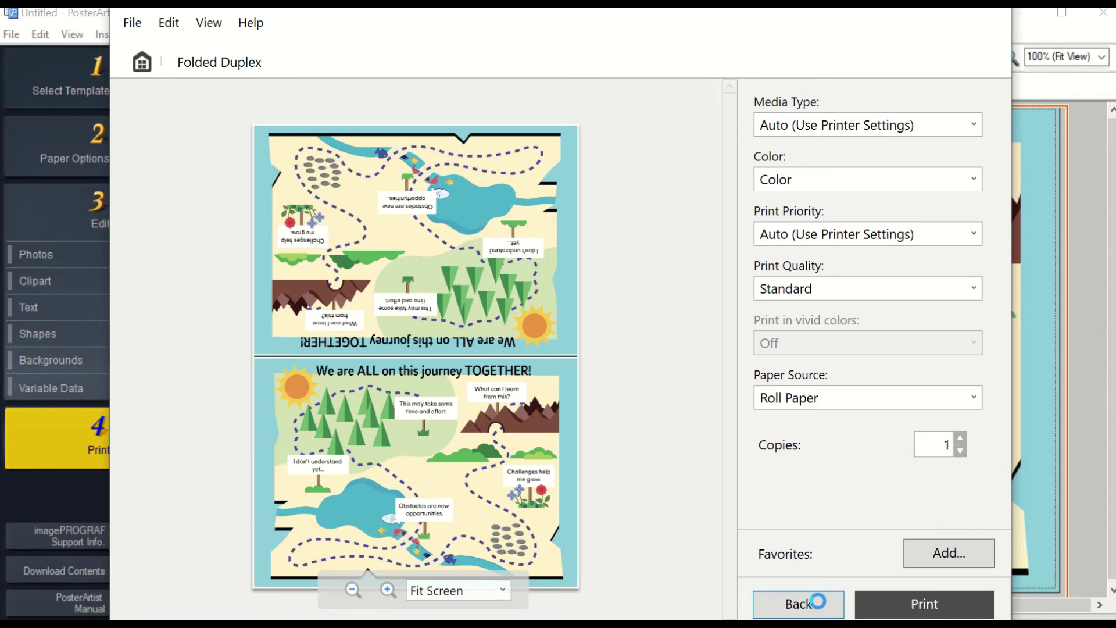
{"action": "left_click", "coordinate": [818, 601]}
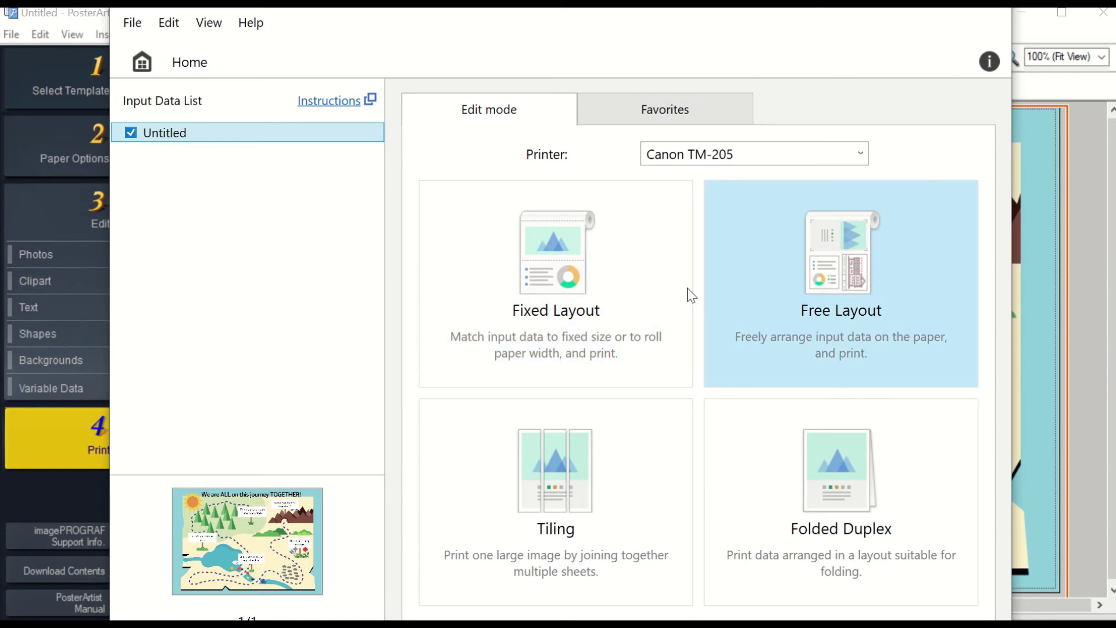
{"action": "left_click", "coordinate": [134, 22]}
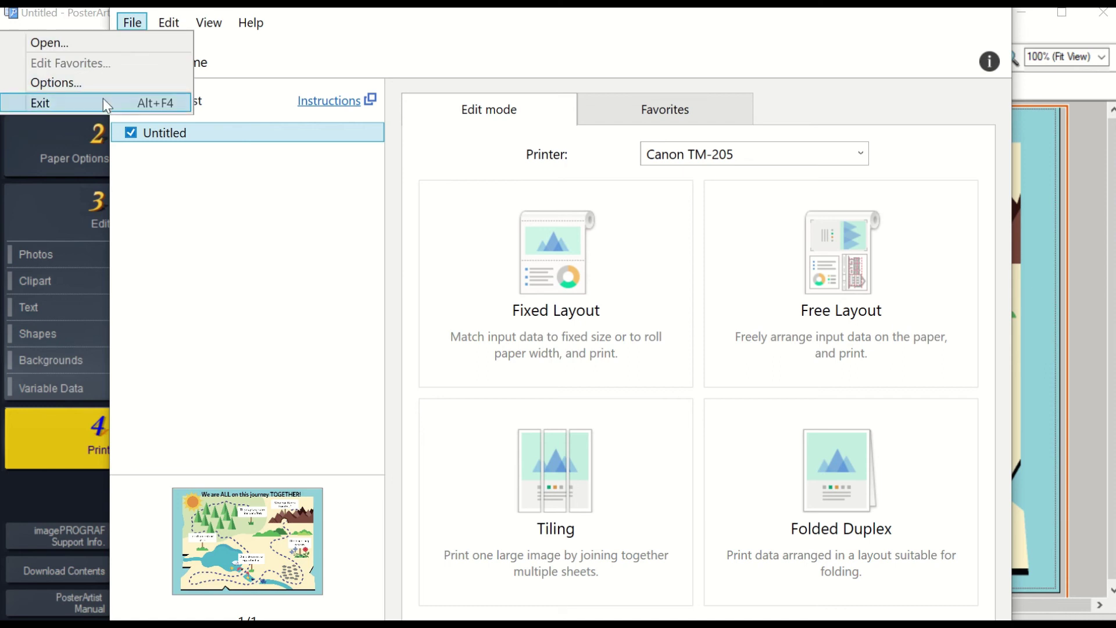
Load the Fractions template from Student Resource Kit Grade 5 and send it to Free Layout plus
{"action": "left_click", "coordinate": [198, 227]}
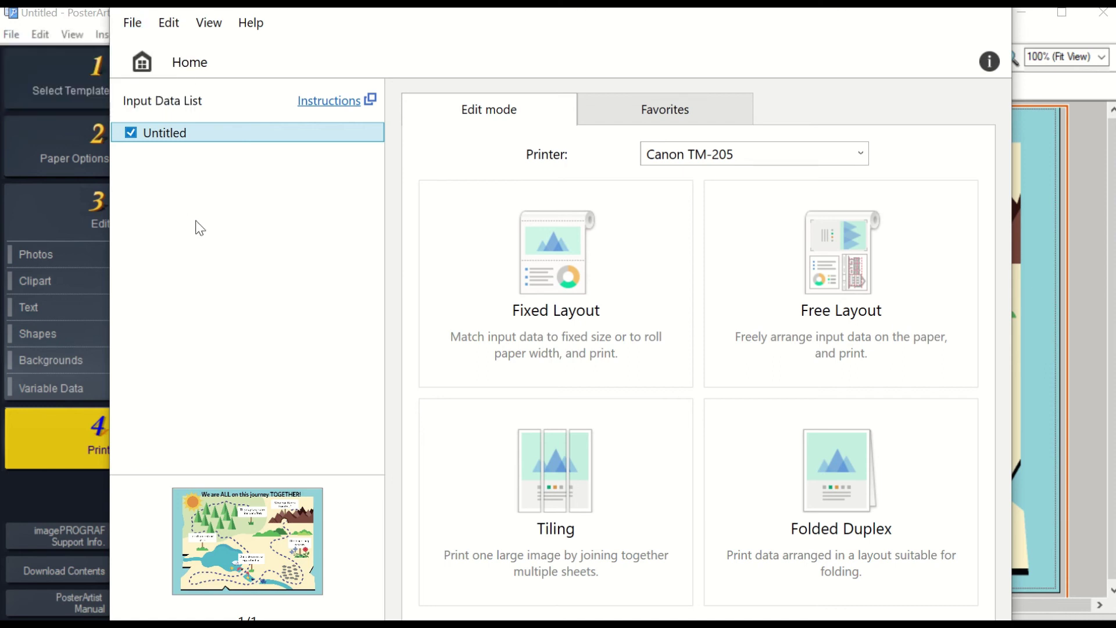
{"action": "left_click", "coordinate": [49, 63]}
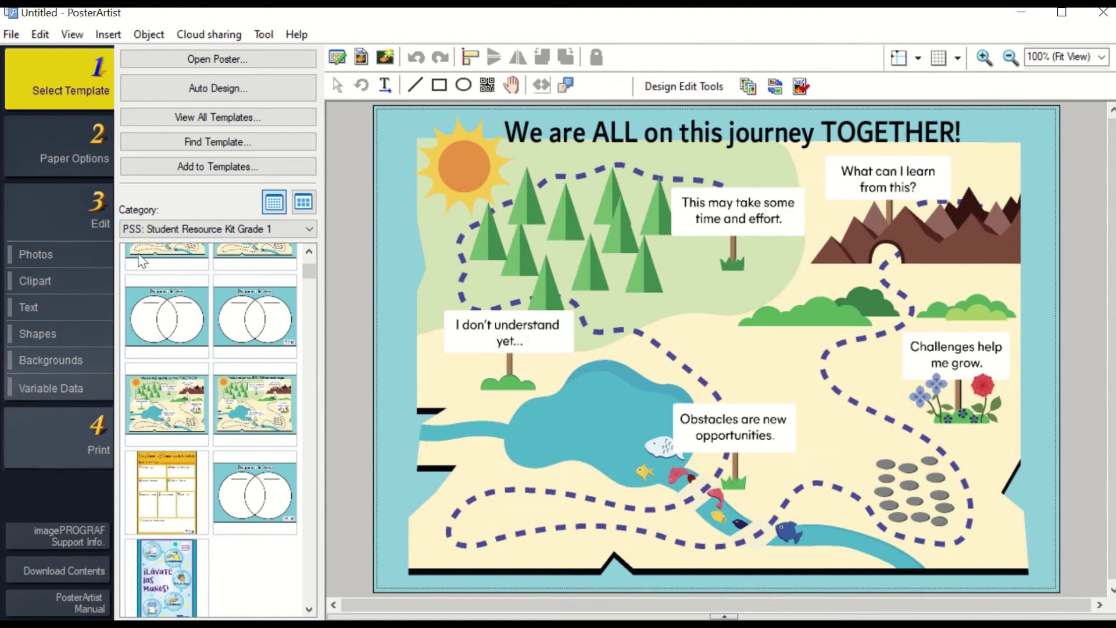
{"action": "scroll", "coordinate": [196, 388], "scroll_direction": "down", "scroll_amount": 4}
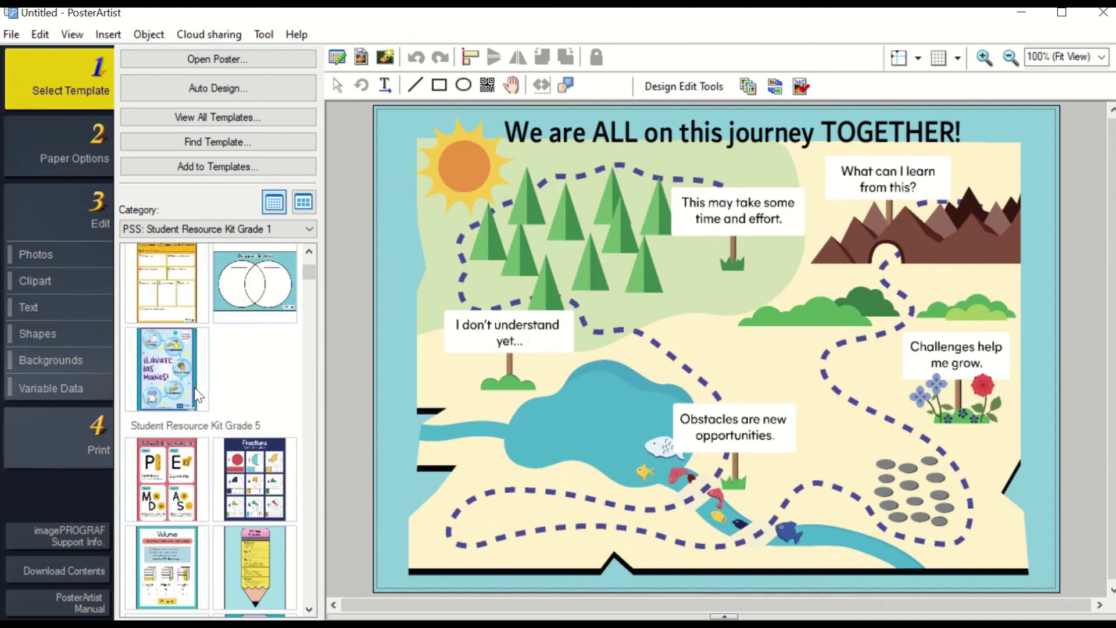
{"action": "scroll", "coordinate": [197, 395], "scroll_direction": "down", "scroll_amount": 2}
{"action": "scroll", "coordinate": [196, 391], "scroll_direction": "down", "scroll_amount": 5}
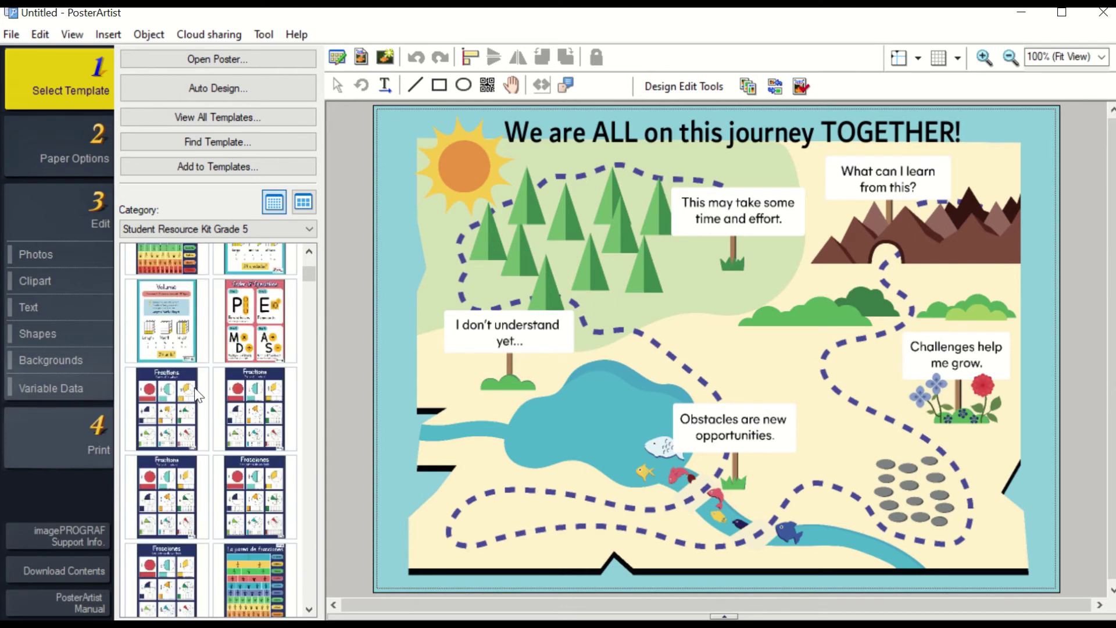
{"action": "left_click", "coordinate": [253, 400]}
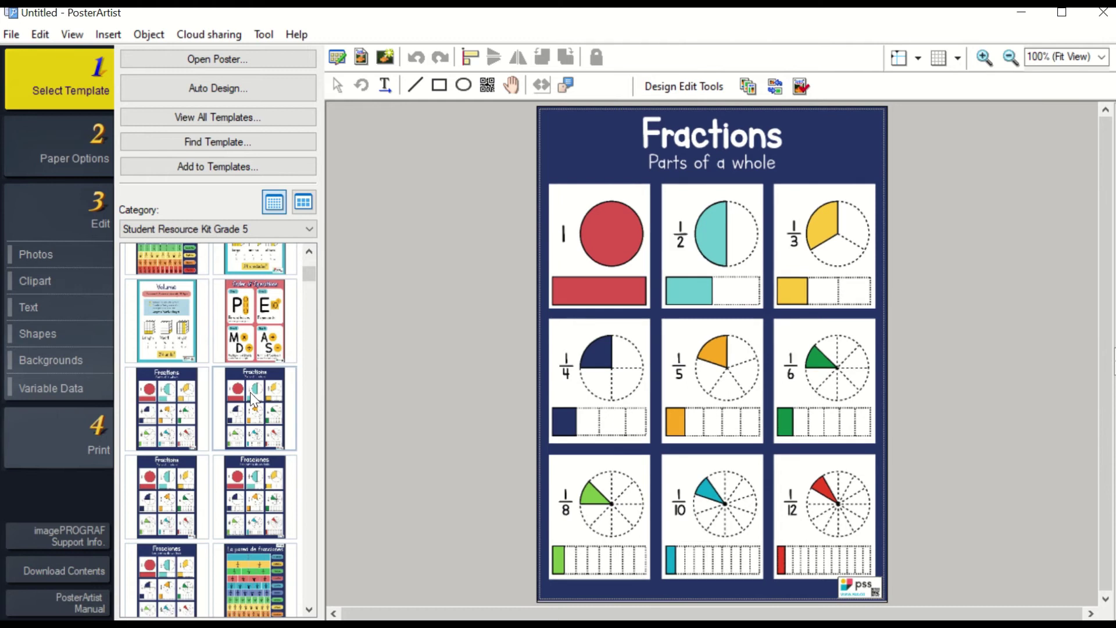
{"action": "left_click", "coordinate": [68, 426]}
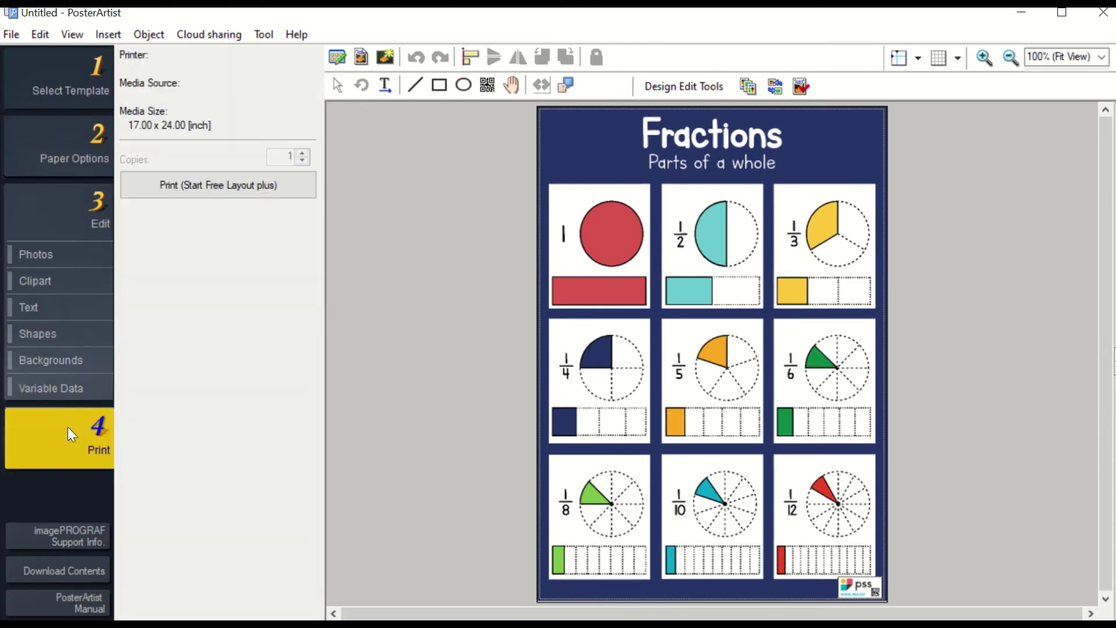
{"action": "left_click", "coordinate": [227, 185]}
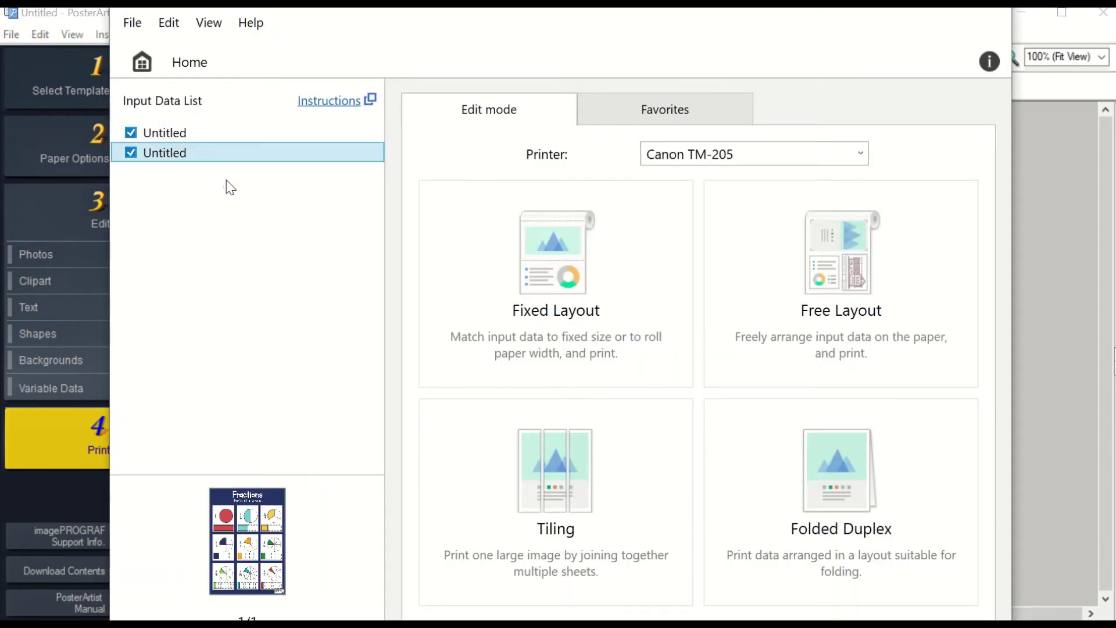
Pick the La pared de fracciones template and send it via 'Print (Start Free Layout plus)'
{"action": "left_click", "coordinate": [65, 86]}
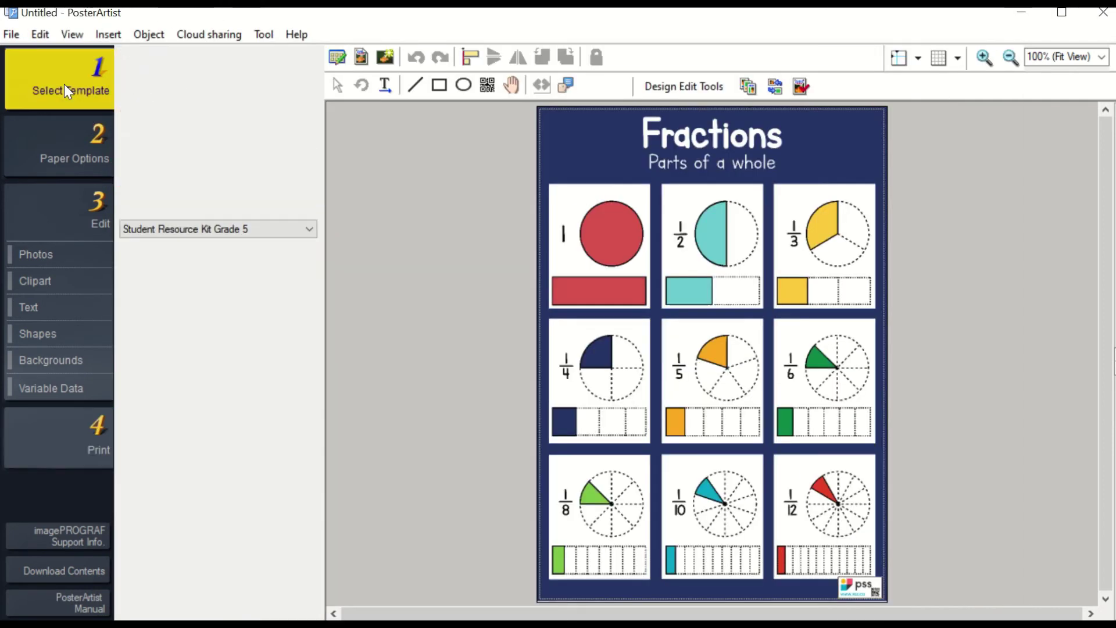
{"action": "scroll", "coordinate": [271, 386], "scroll_direction": "down", "scroll_amount": 5}
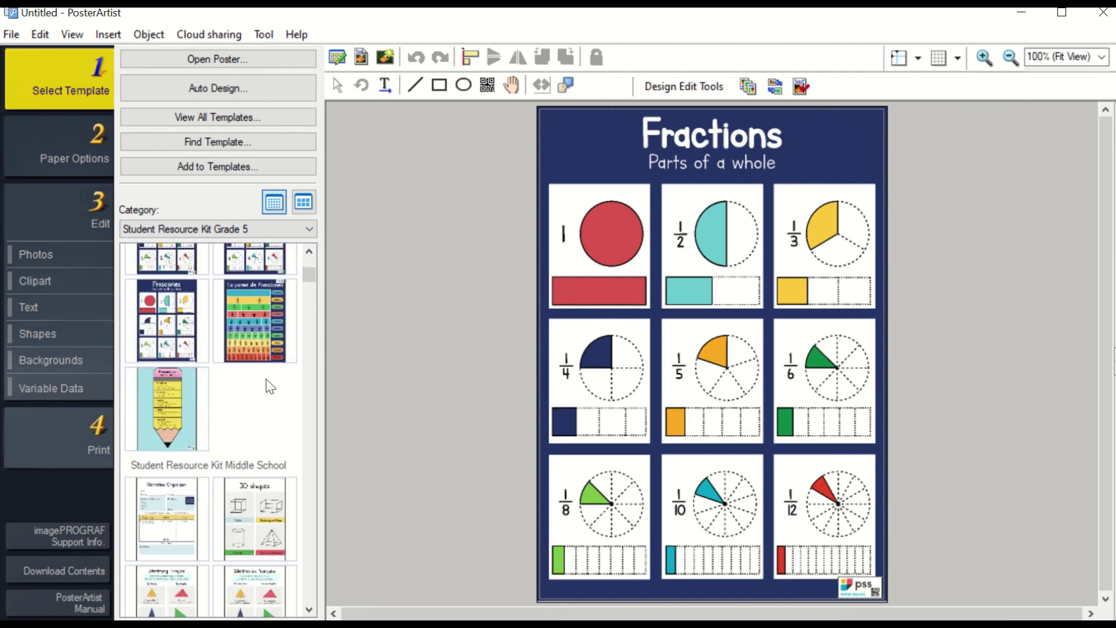
{"action": "left_click", "coordinate": [263, 335]}
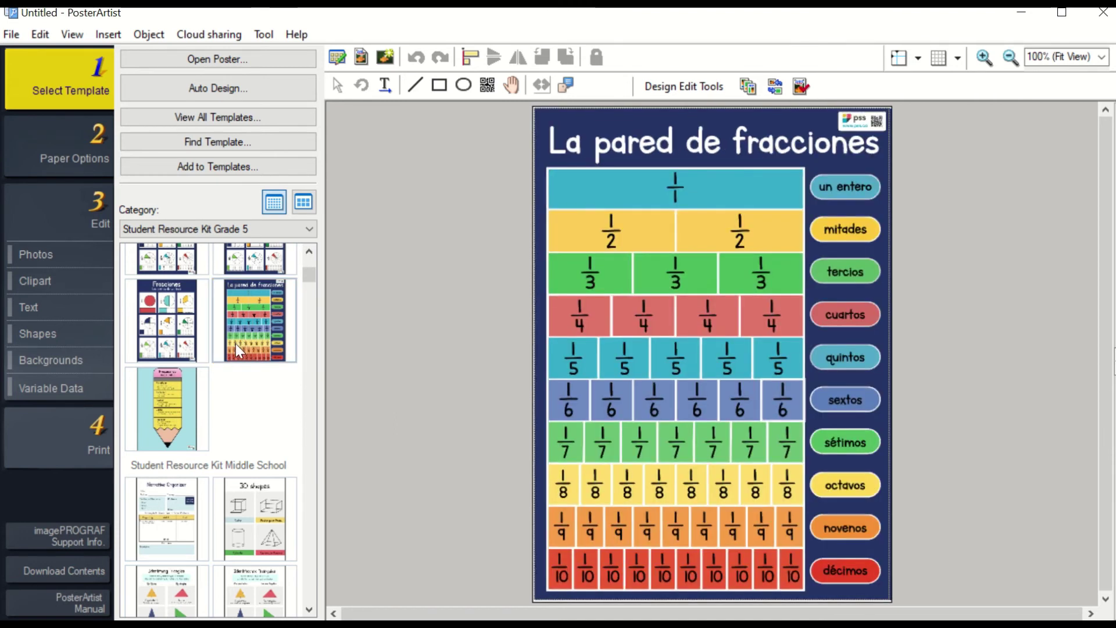
{"action": "left_click", "coordinate": [38, 438]}
{"action": "left_click", "coordinate": [229, 186]}
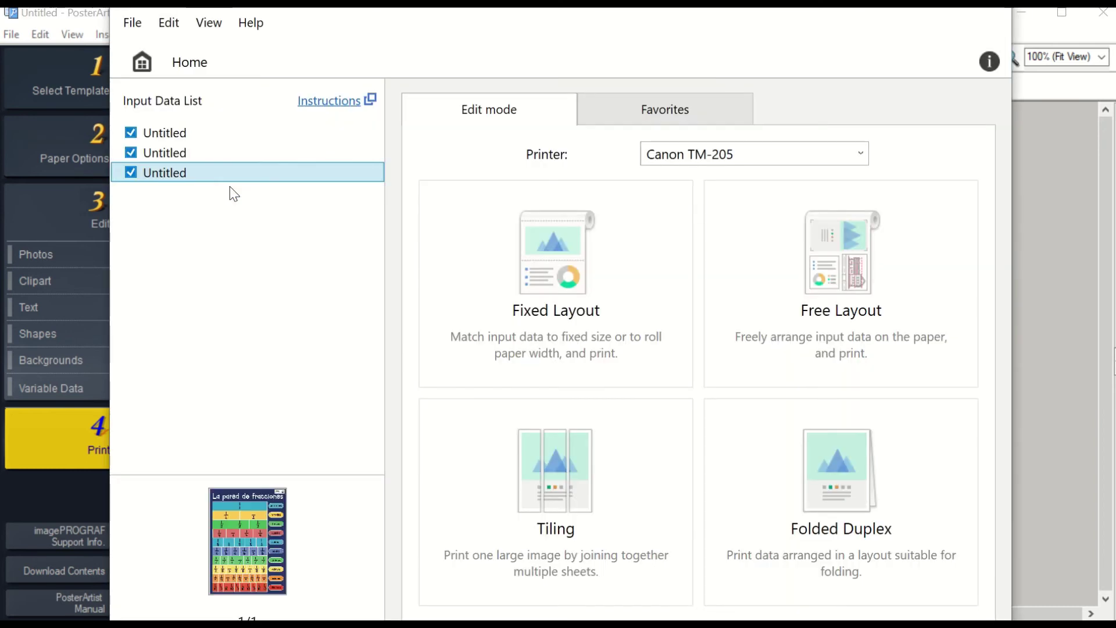
Uncheck the journey map input, keeping the two fraction posters, and open Free Layout
{"action": "left_click", "coordinate": [194, 131]}
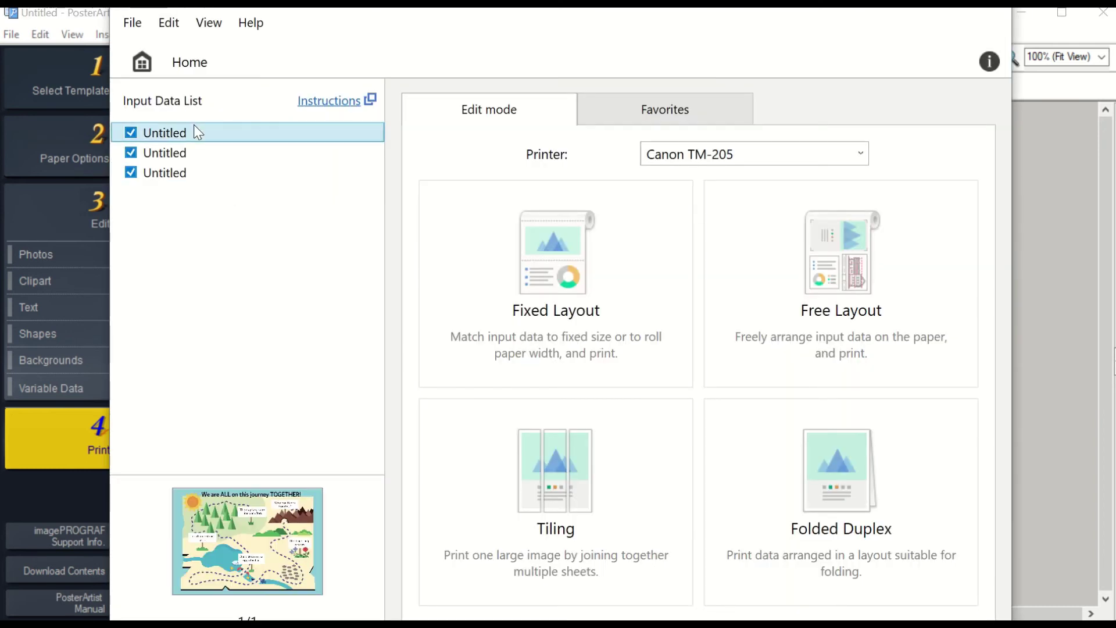
{"action": "left_click", "coordinate": [205, 155]}
{"action": "left_click", "coordinate": [203, 173]}
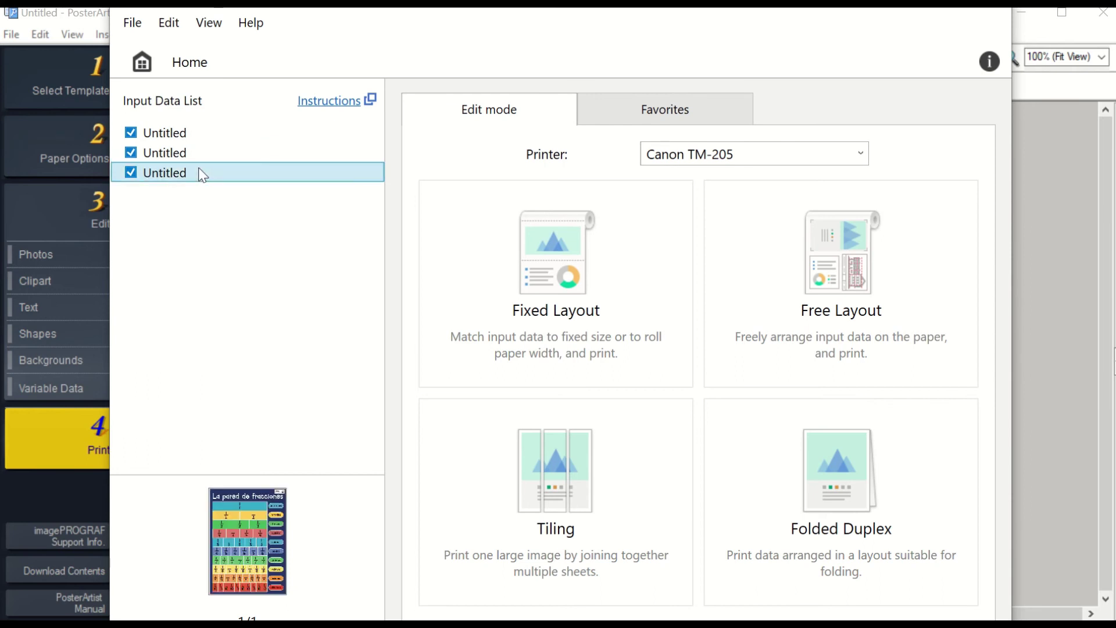
{"action": "left_click", "coordinate": [131, 133]}
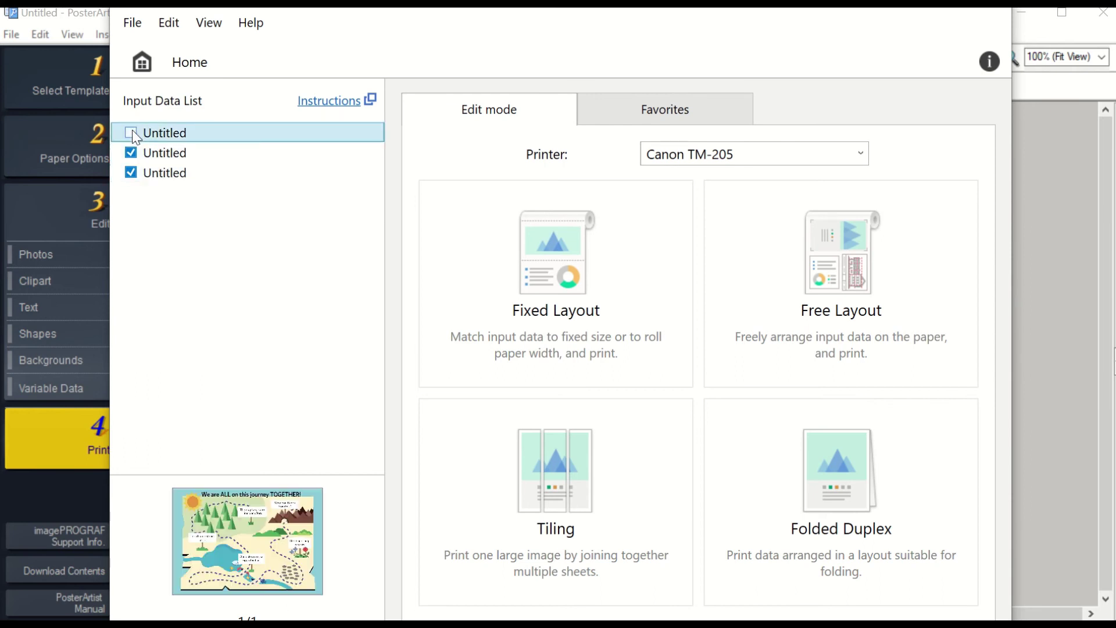
{"action": "left_click", "coordinate": [754, 319]}
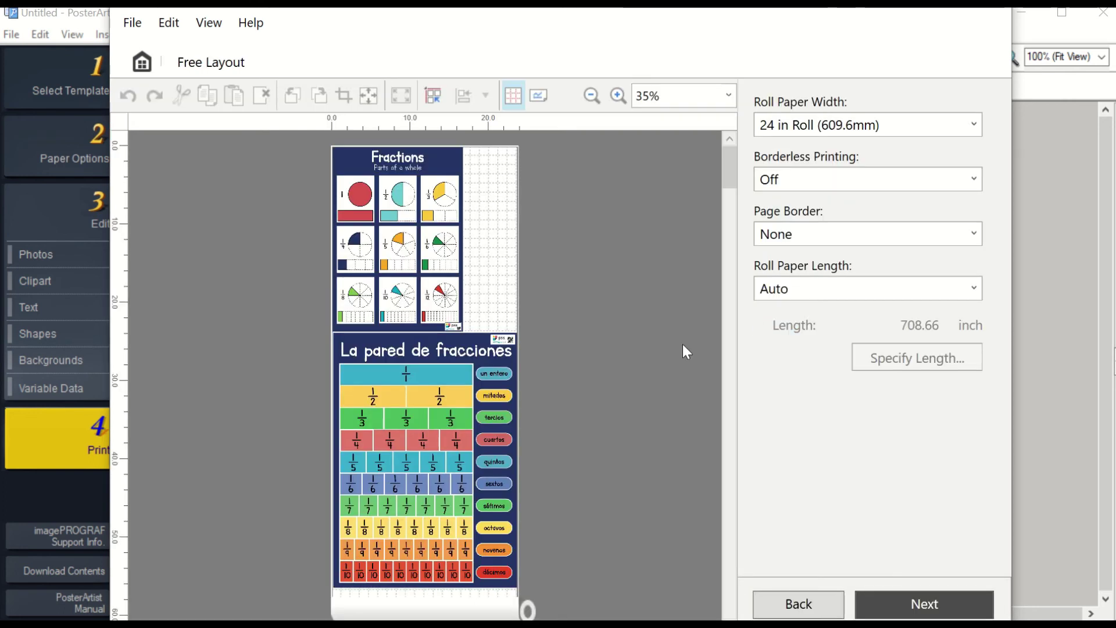
Shrink both fraction posters and move La pared de fracciones to the roll's top right
{"action": "left_click", "coordinate": [446, 260]}
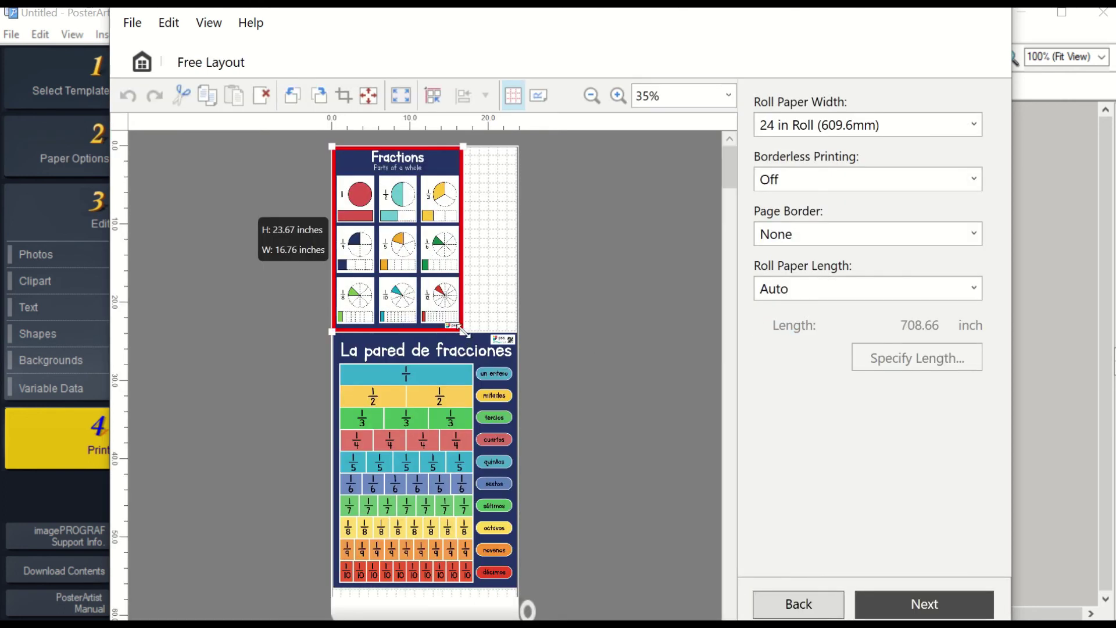
{"action": "left_click_drag", "start_coordinate": [463, 331], "coordinate": [417, 266]}
{"action": "left_click", "coordinate": [415, 439]}
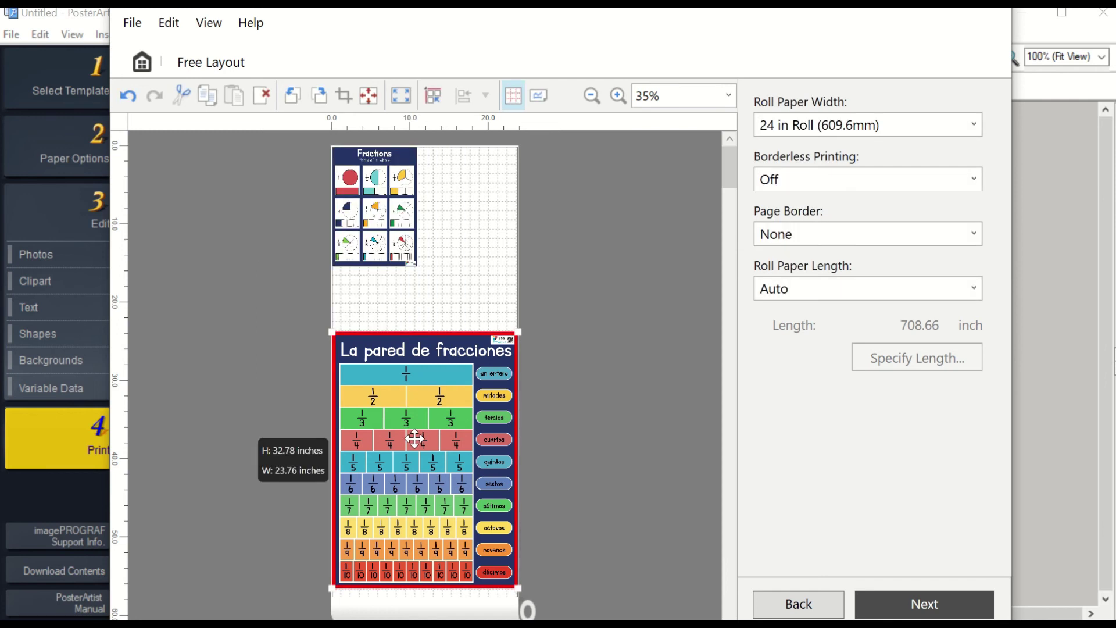
{"action": "left_click_drag", "start_coordinate": [330, 329], "coordinate": [438, 476]}
{"action": "left_click_drag", "start_coordinate": [472, 528], "coordinate": [471, 200]}
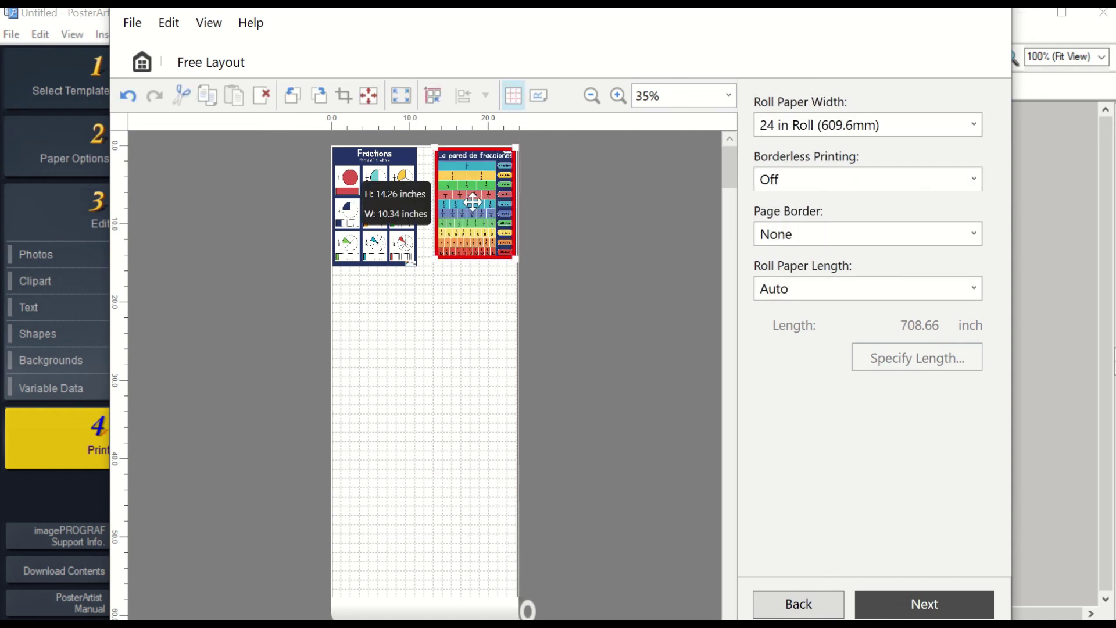
Fine-tune both posters to about 11.5 × 16.2 inches each, side by side at the top
{"action": "left_click_drag", "start_coordinate": [433, 260], "coordinate": [430, 266]}
{"action": "left_click", "coordinate": [354, 224]}
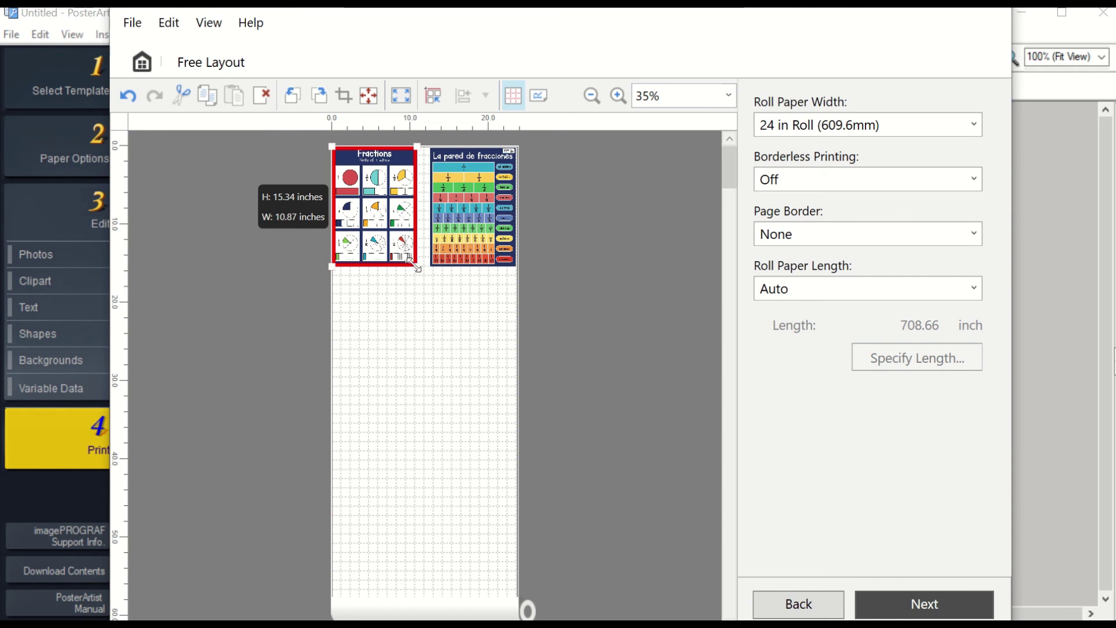
{"action": "left_click_drag", "start_coordinate": [416, 266], "coordinate": [421, 274]}
{"action": "mouse_move", "coordinate": [407, 227]}
{"action": "left_mouse_down"}
{"action": "mouse_move", "coordinate": [442, 219]}
{"action": "mouse_move", "coordinate": [397, 227]}
{"action": "left_mouse_up"}
{"action": "left_click", "coordinate": [464, 219]}
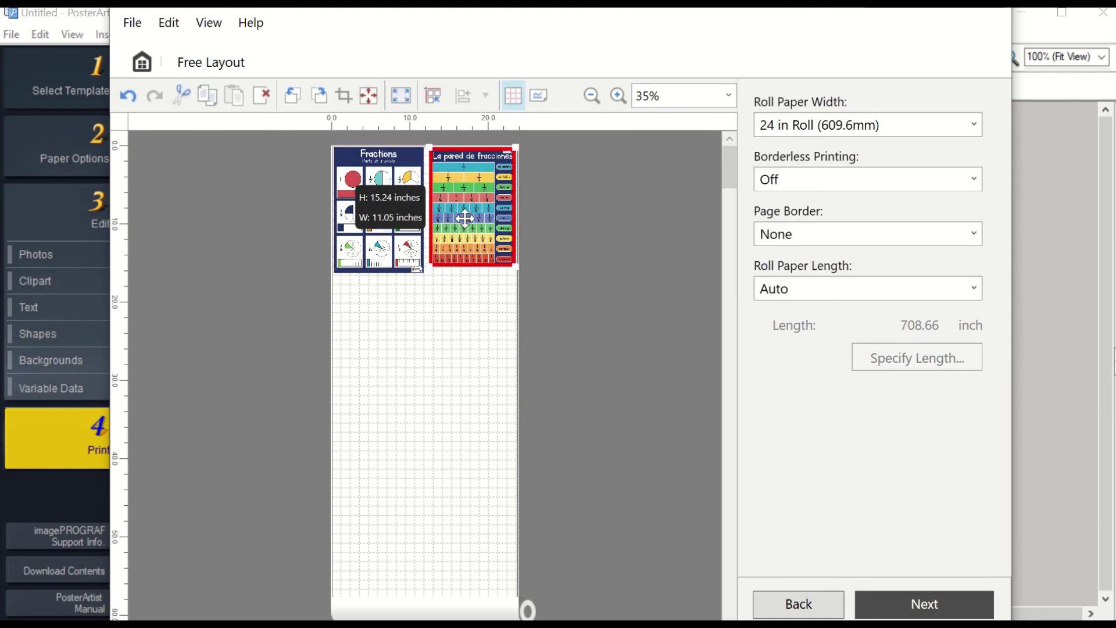
{"action": "left_click_drag", "start_coordinate": [429, 267], "coordinate": [424, 272]}
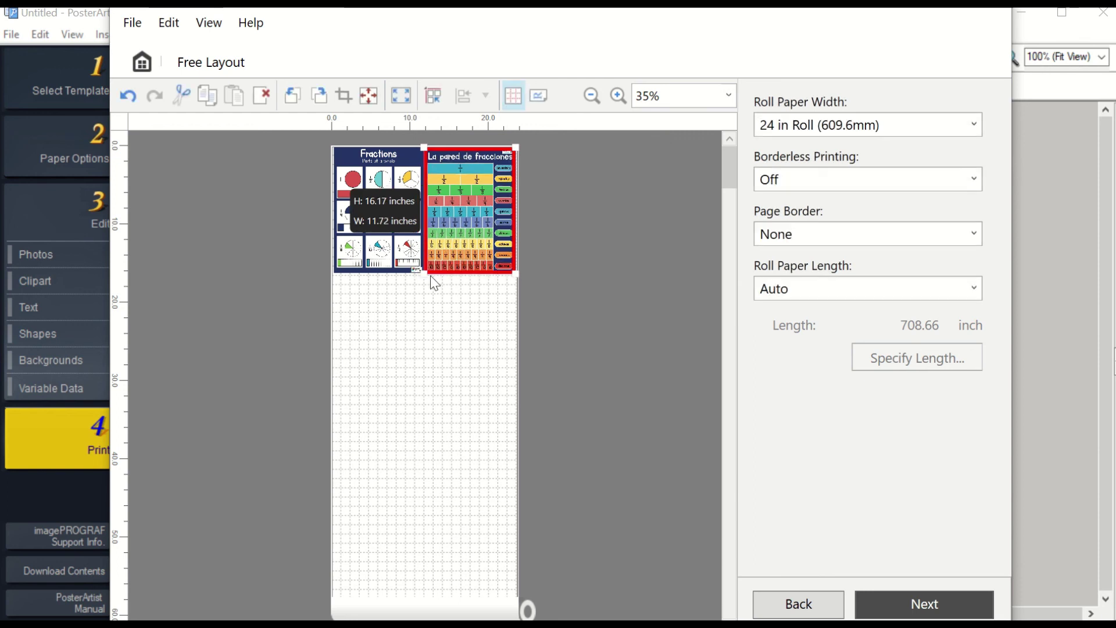
{"action": "left_click", "coordinate": [468, 341]}
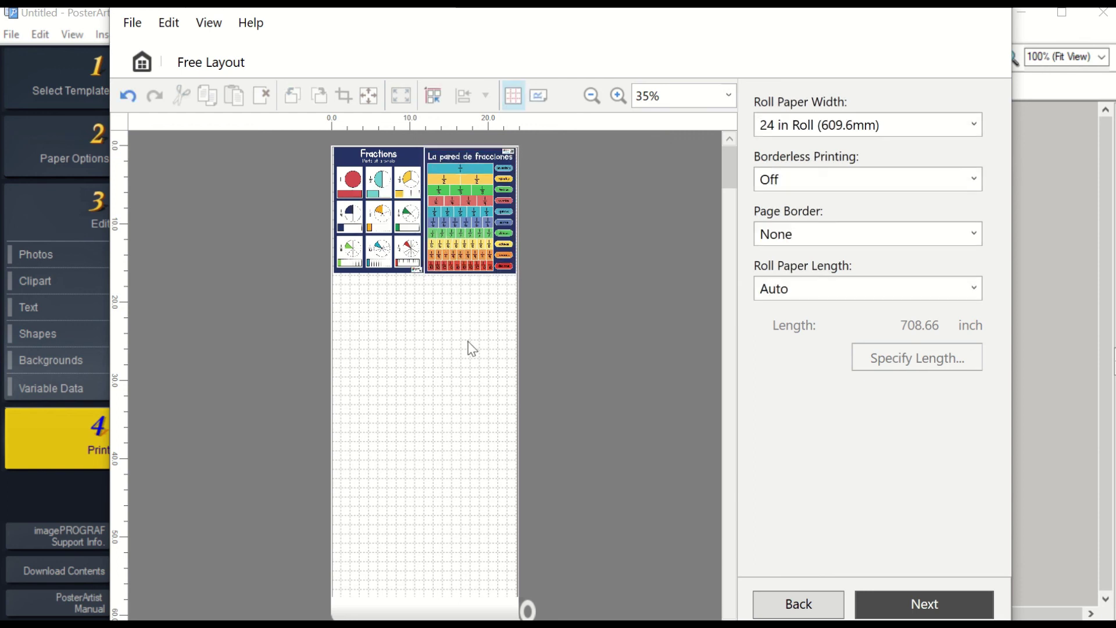
Check the print preview of the two side-by-side fraction posters, then back out and exit Free Layout plus
{"action": "left_click", "coordinate": [919, 597]}
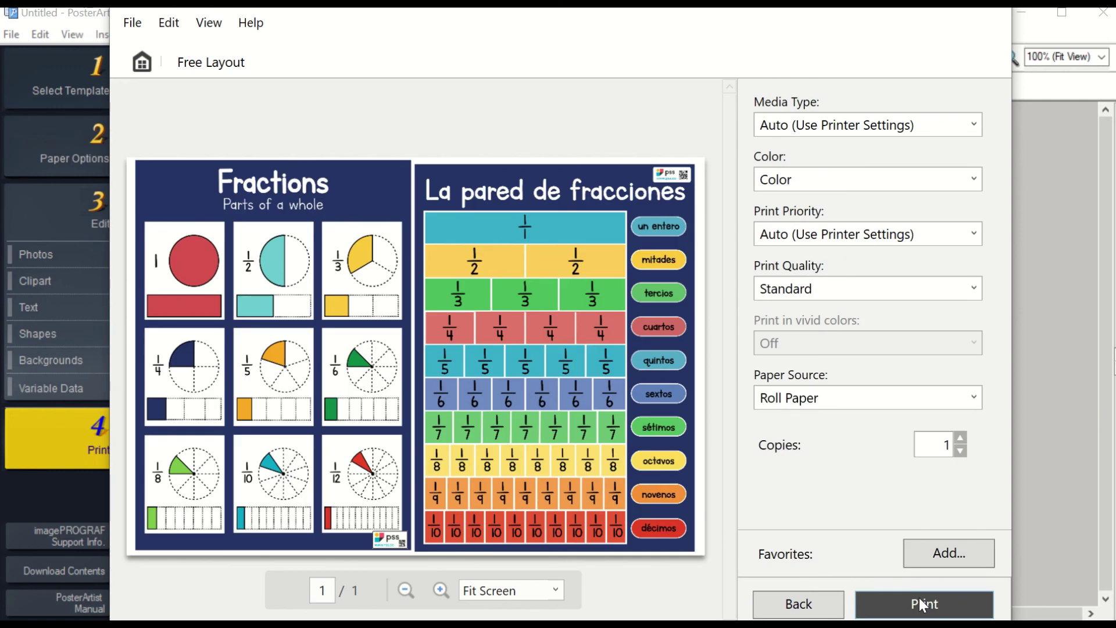
{"action": "left_click", "coordinate": [798, 604]}
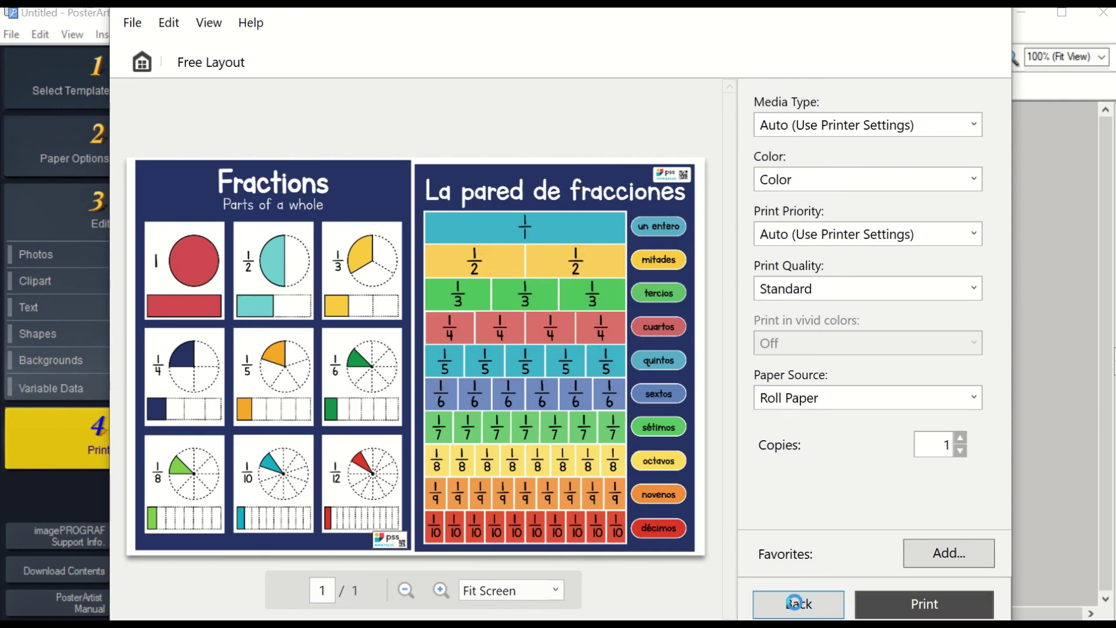
{"action": "left_click", "coordinate": [798, 606]}
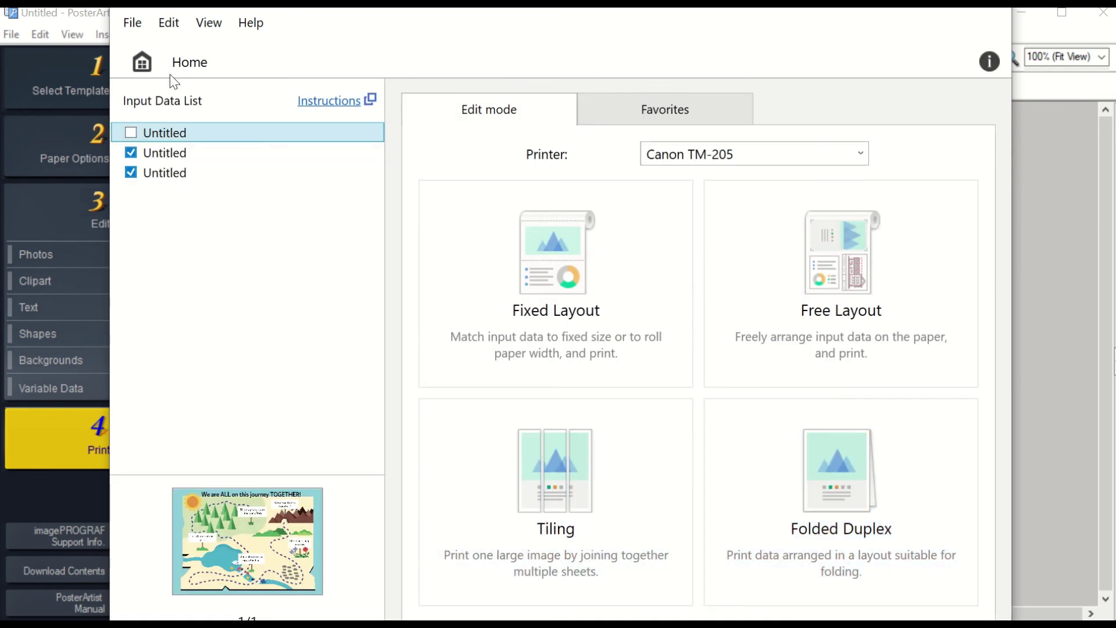
{"action": "left_click", "coordinate": [133, 22]}
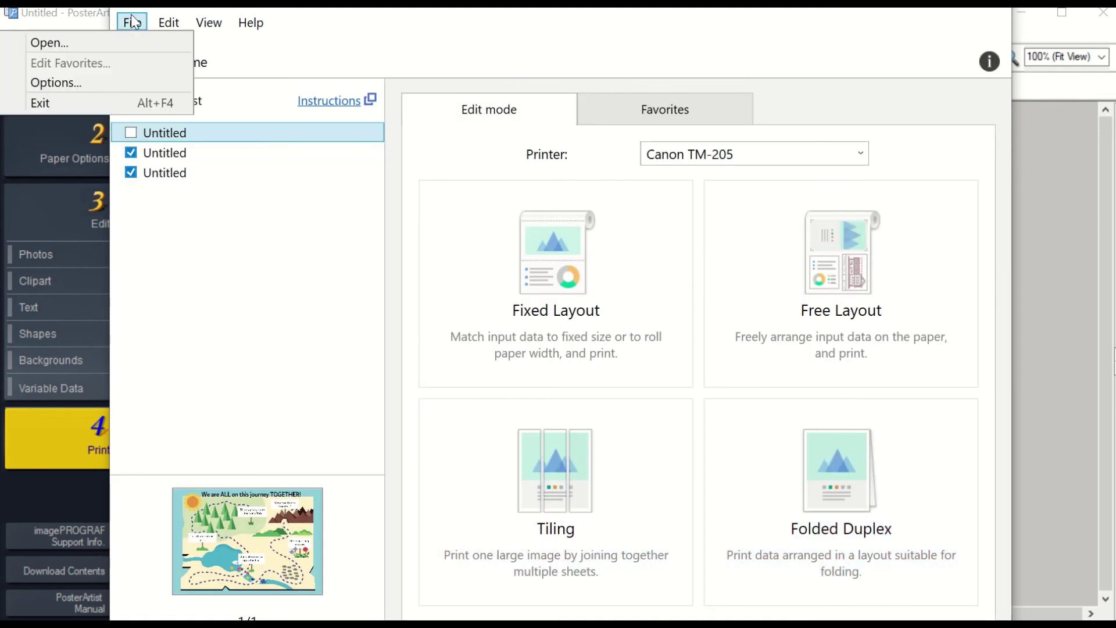
{"action": "left_click", "coordinate": [124, 103]}
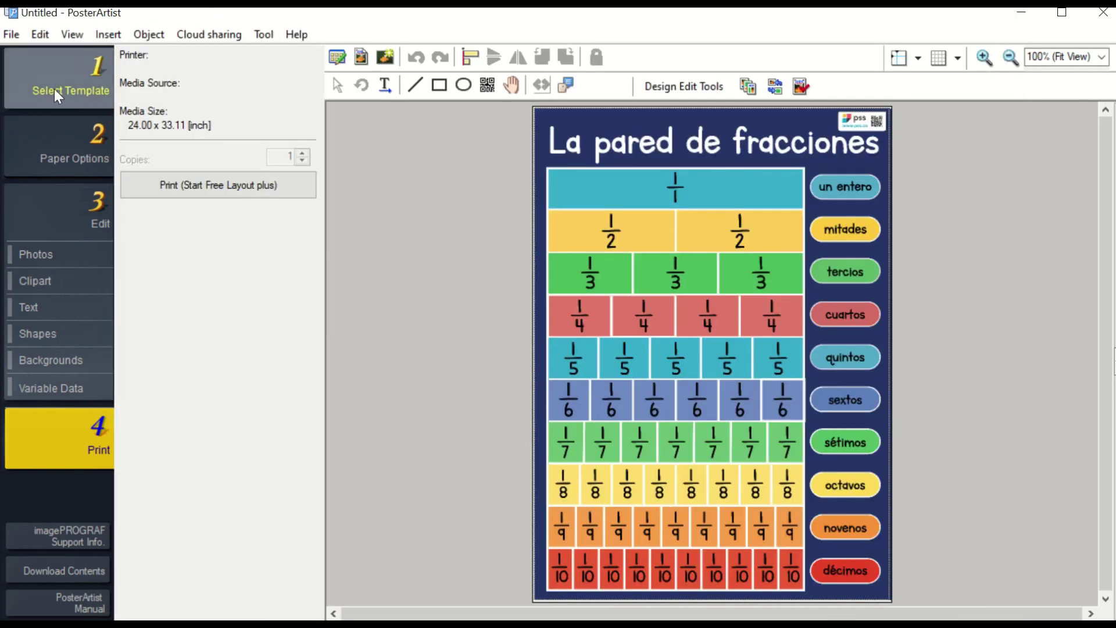
Uncheck Edit layout with Free Layout plus under Paper Options and show the regular Print settings for the fraction wall
{"action": "left_click", "coordinate": [43, 135]}
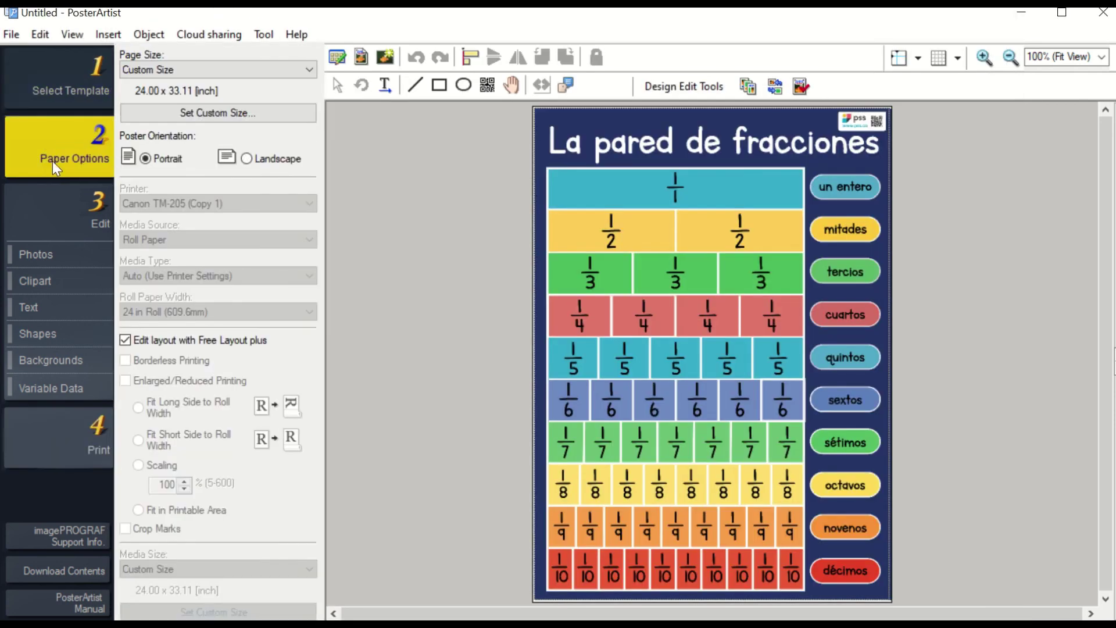
{"action": "left_click", "coordinate": [126, 340]}
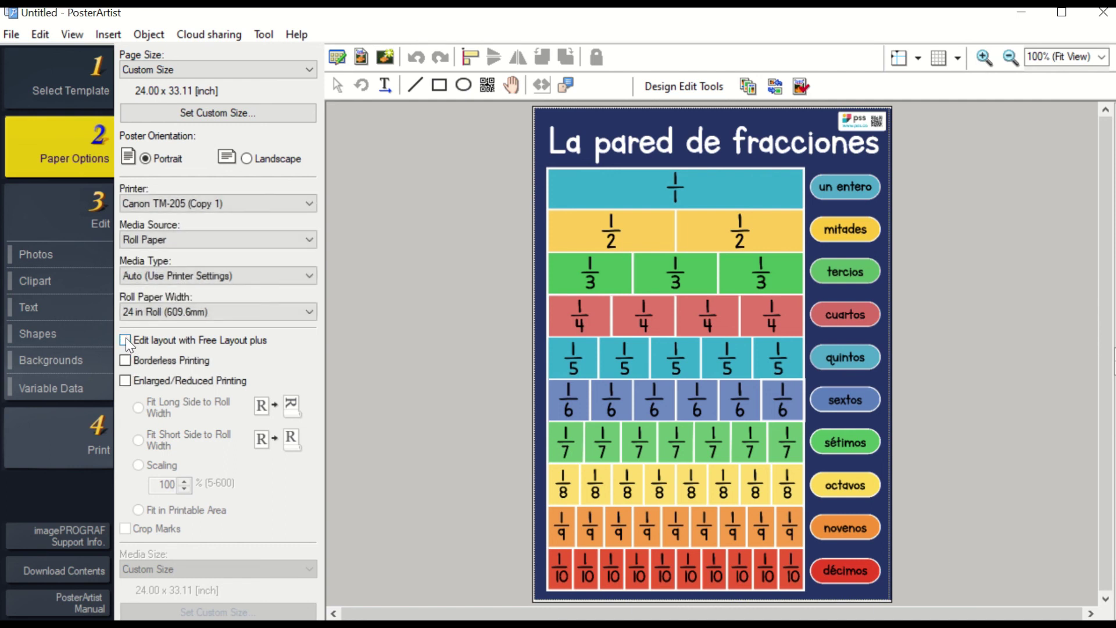
{"action": "left_click", "coordinate": [57, 423]}
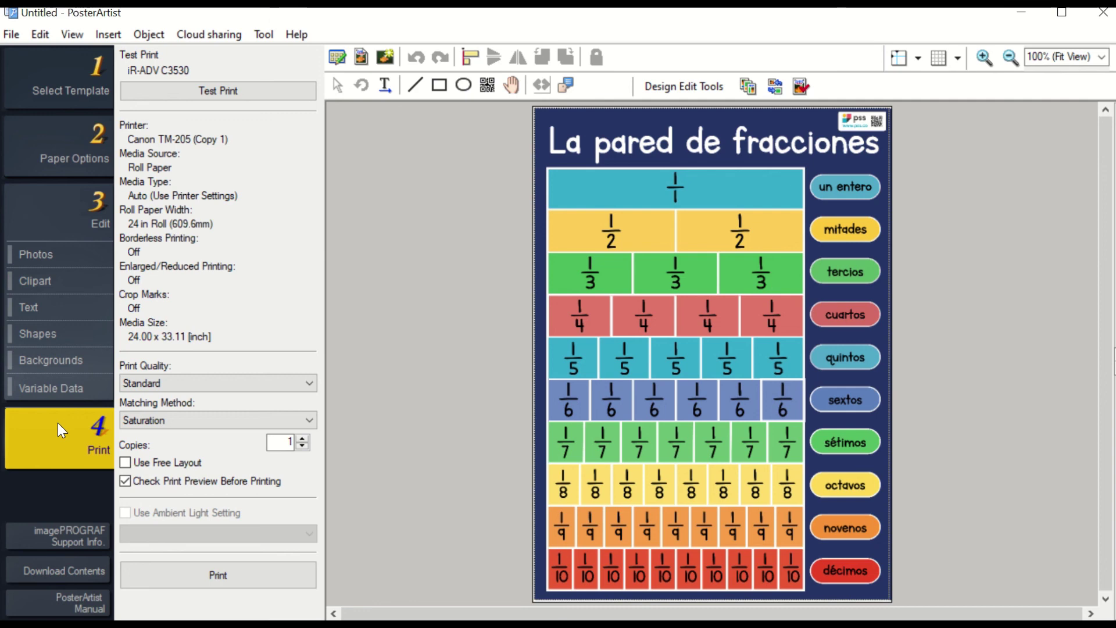